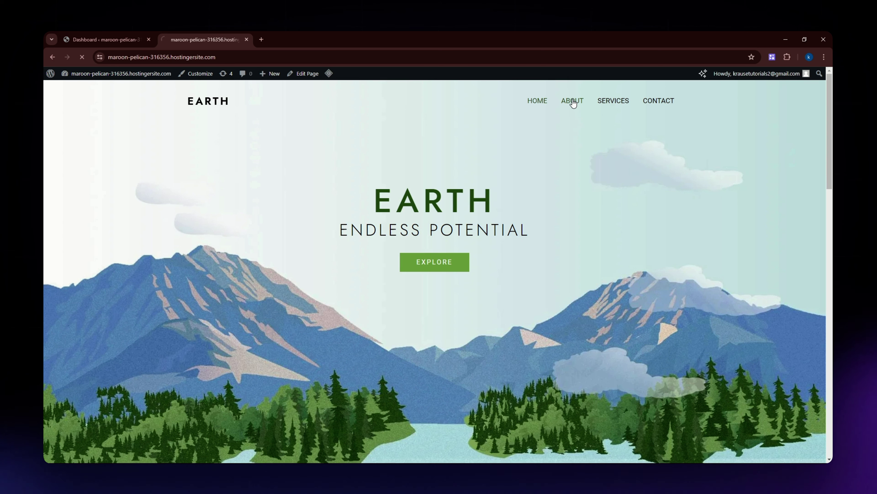
Open ABOUT from the header menu and scroll over its WHO ARE WE? banner.
left_click(565, 103)
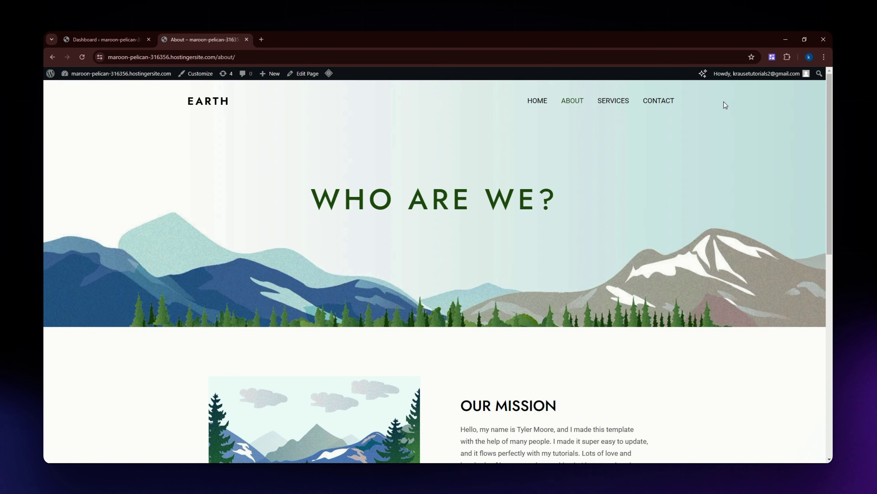
scroll(445, 252, "down", 3)
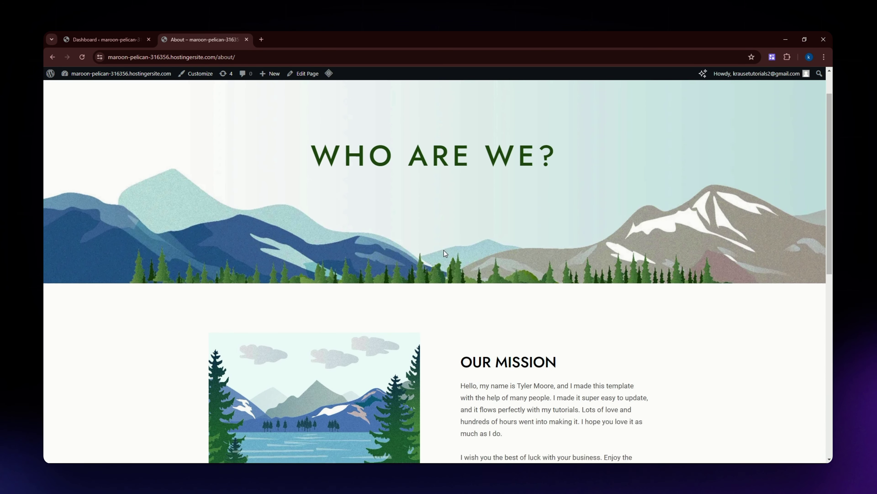
scroll(444, 251, "up", 3)
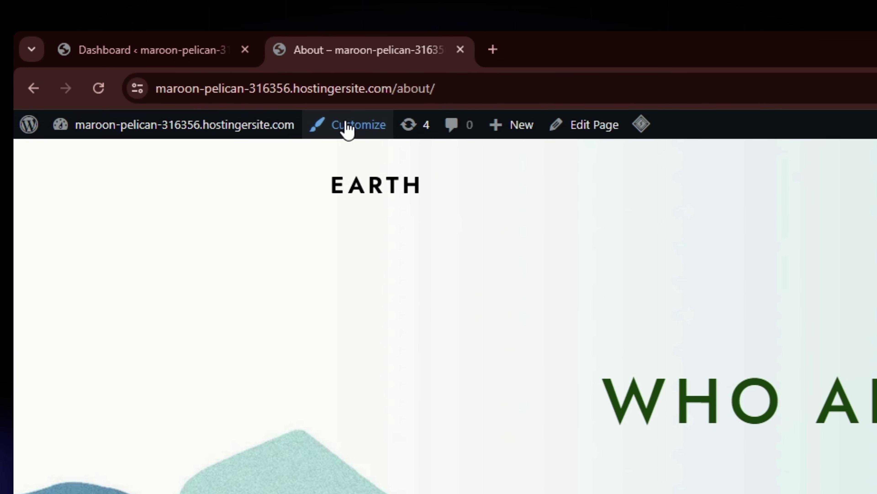
Open the Astra Customizer via Appearance > Customize and load HOME in the preview.
left_click(353, 129)
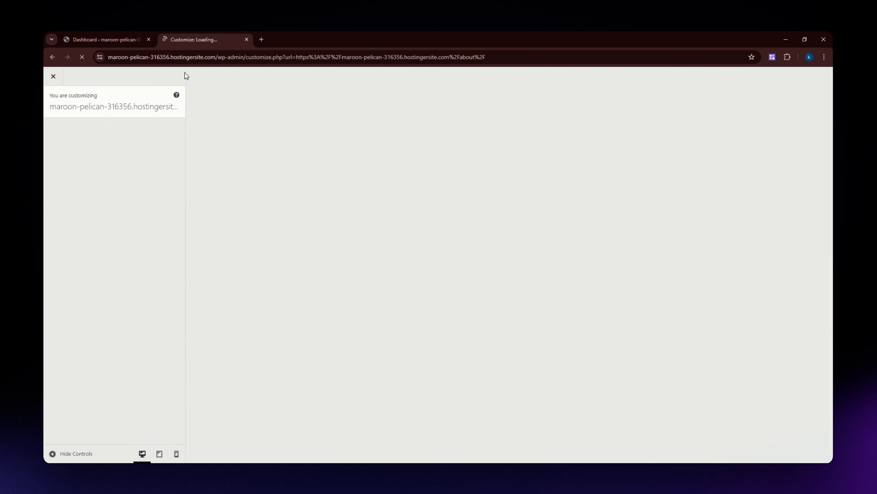
left_click(97, 37)
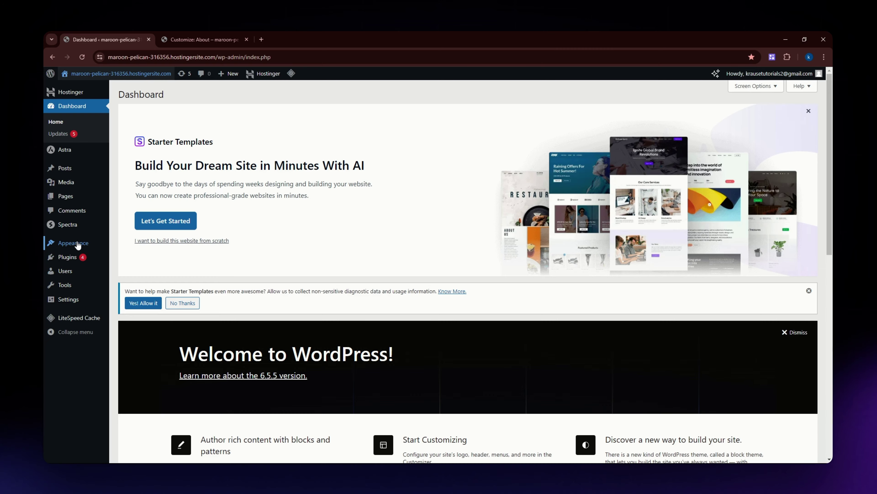
mouse_move(72, 242)
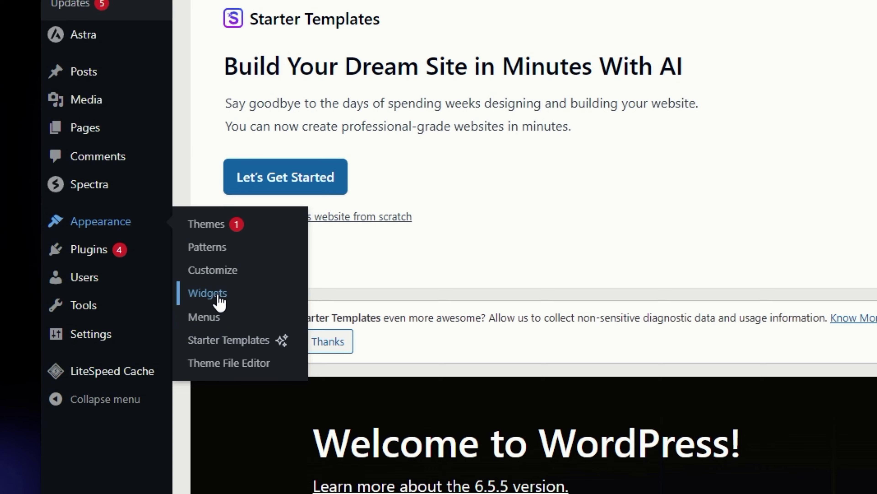
left_click(223, 275)
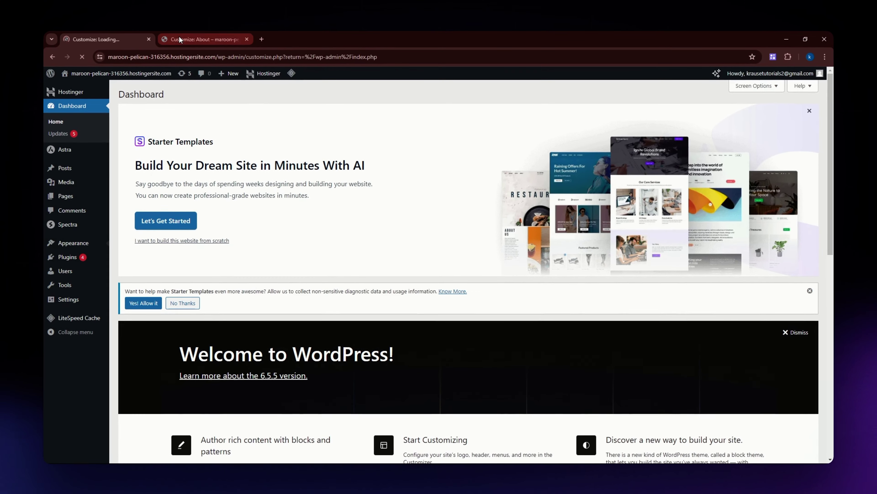
left_click(179, 38)
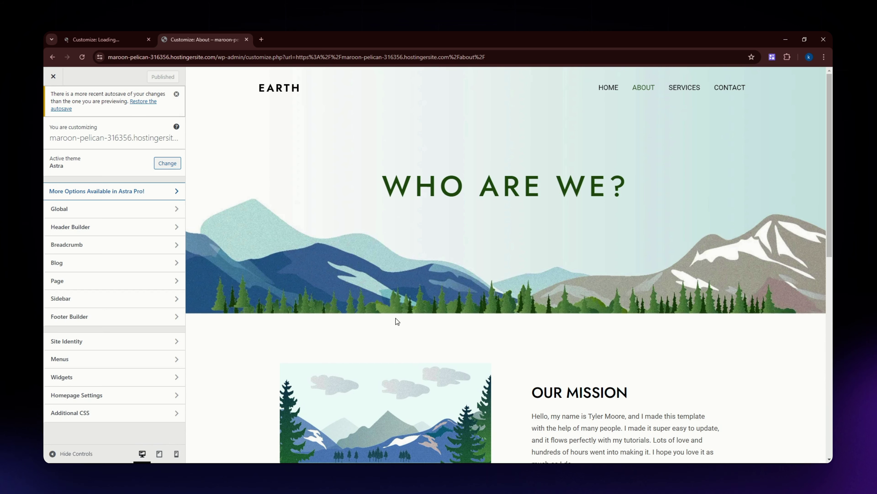
left_click(608, 89)
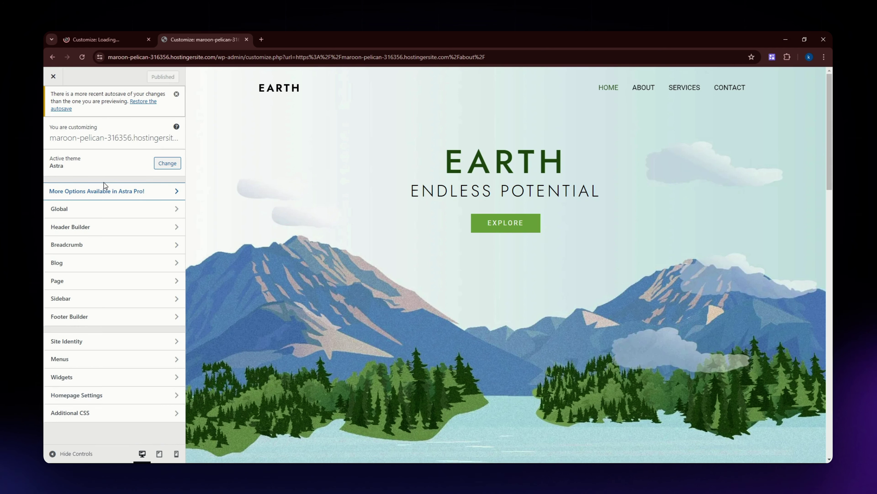
Open Header Builder, view its Design options, then return to the Elements list.
left_click(72, 228)
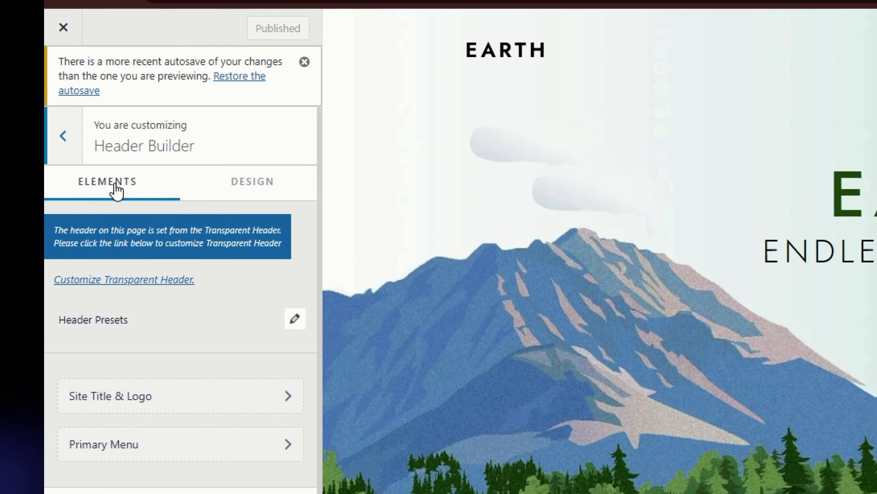
left_click(244, 189)
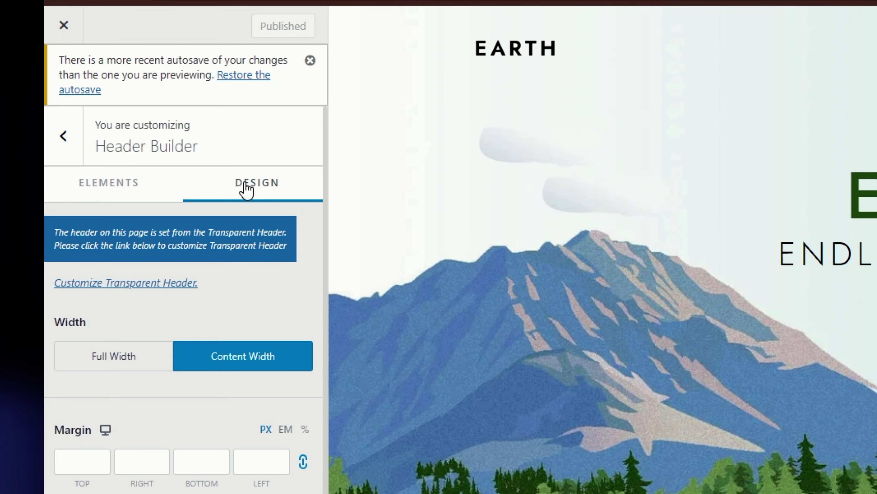
left_click(147, 188)
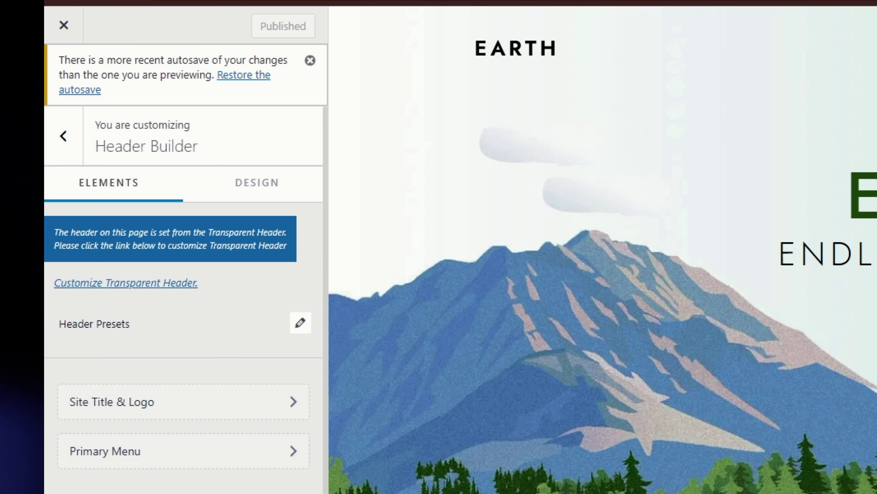
scroll(162, 462, "down", 2)
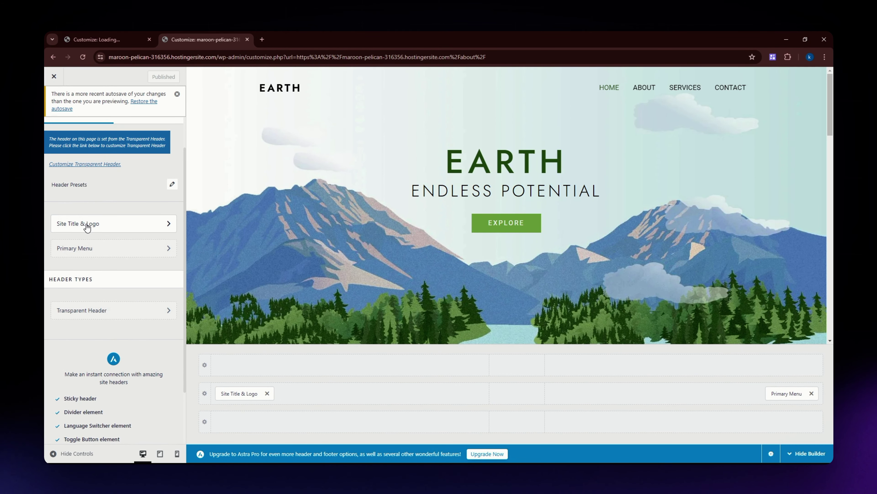
Open Site Title & Logo settings and launch Change Logo to browse the Media Library.
left_click(86, 224)
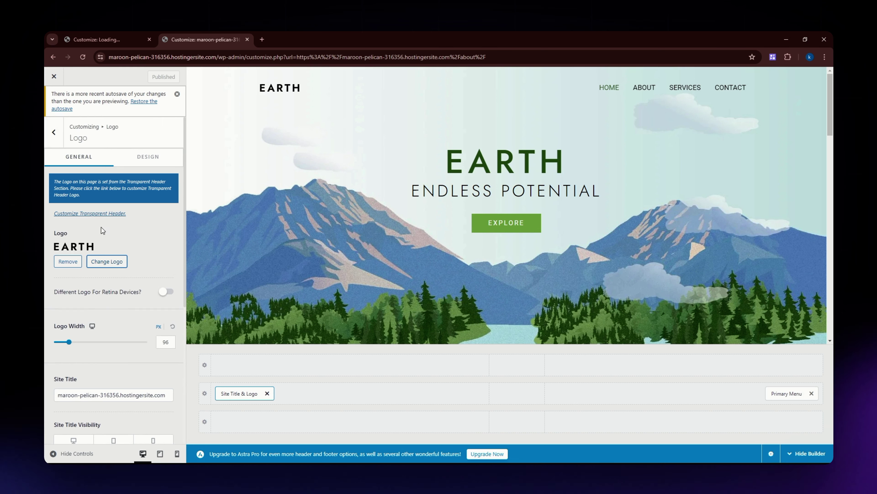
scroll(98, 279, "down", 1)
scroll(97, 278, "down", 1)
scroll(101, 281, "up", 1)
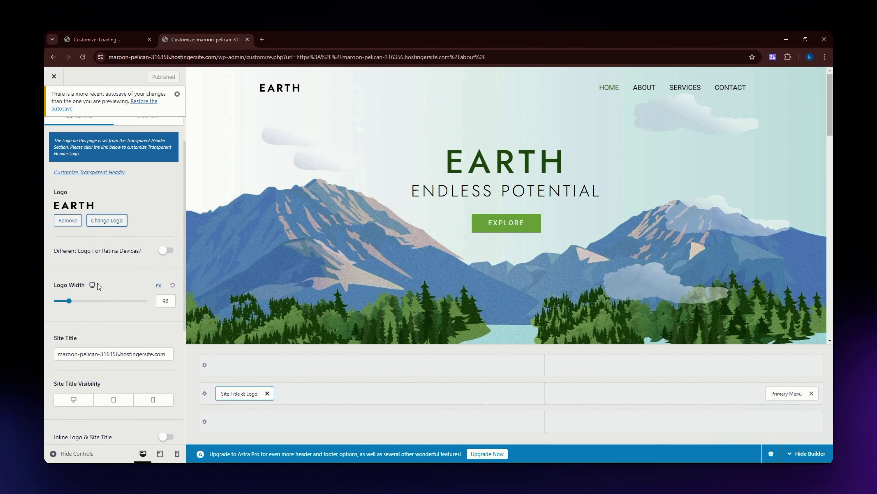
scroll(100, 269, "down", 1)
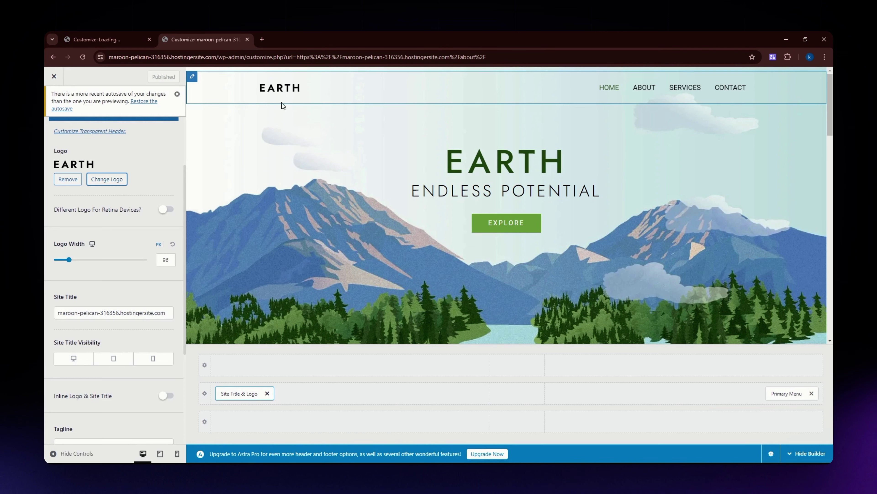
left_click(108, 179)
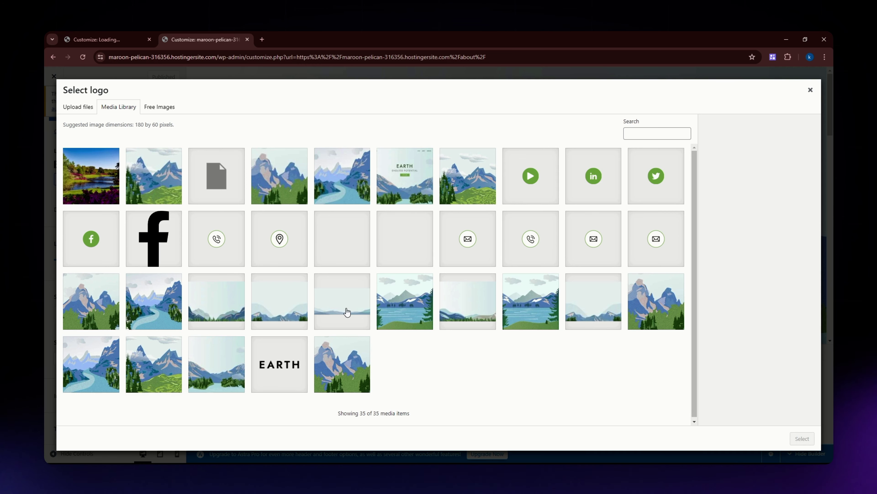
Select the EARTH image from the Media Library as the header logo.
left_click(290, 368)
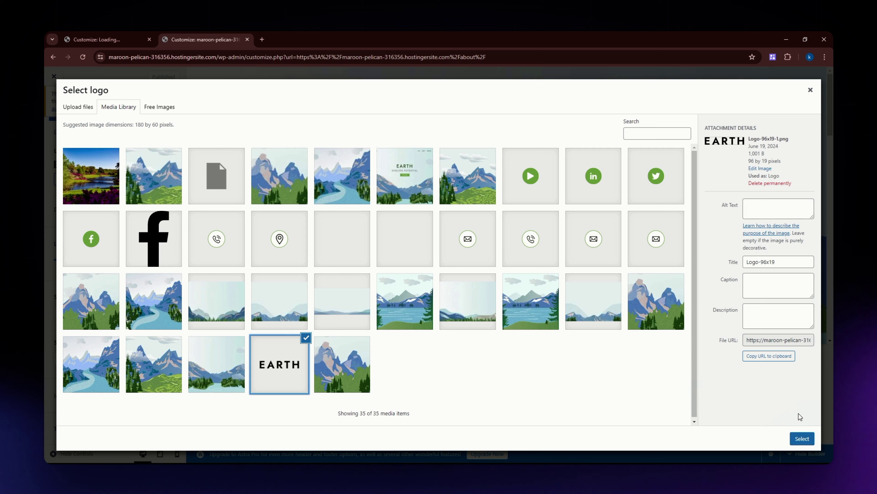
left_click(801, 438)
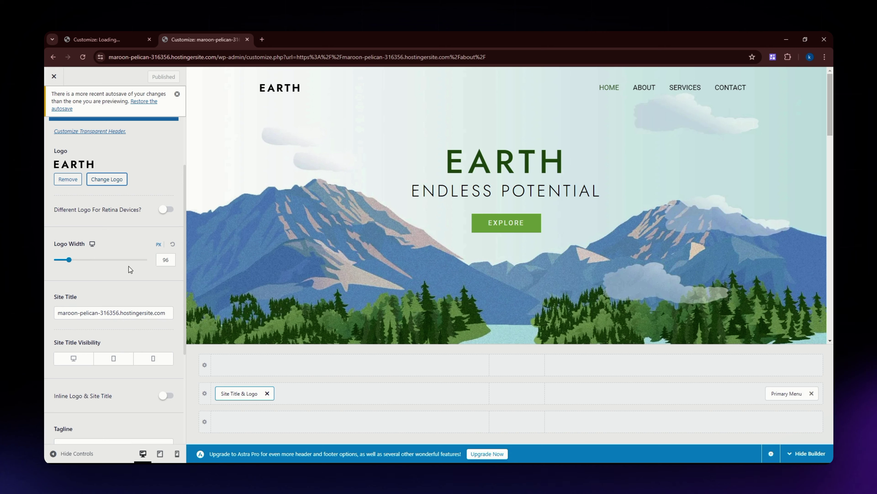
Leave the logo width at 96 px.
left_click(170, 258)
left_click(131, 269)
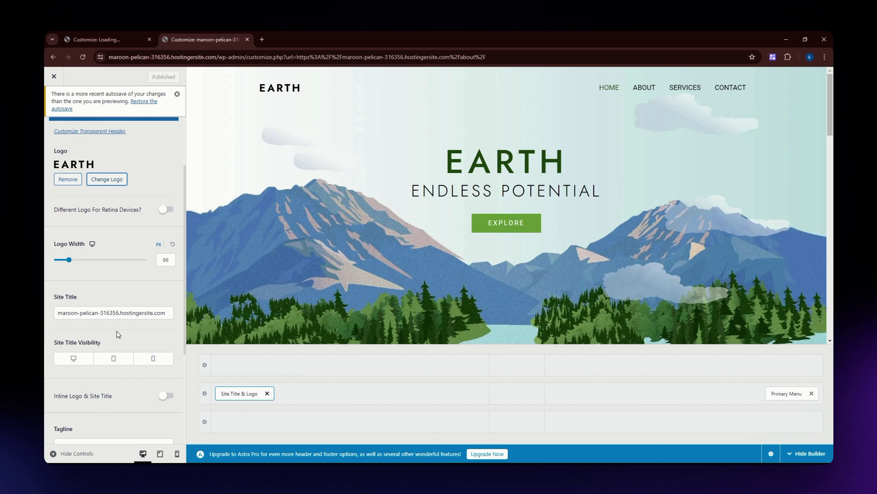
scroll(118, 334, "down", 3)
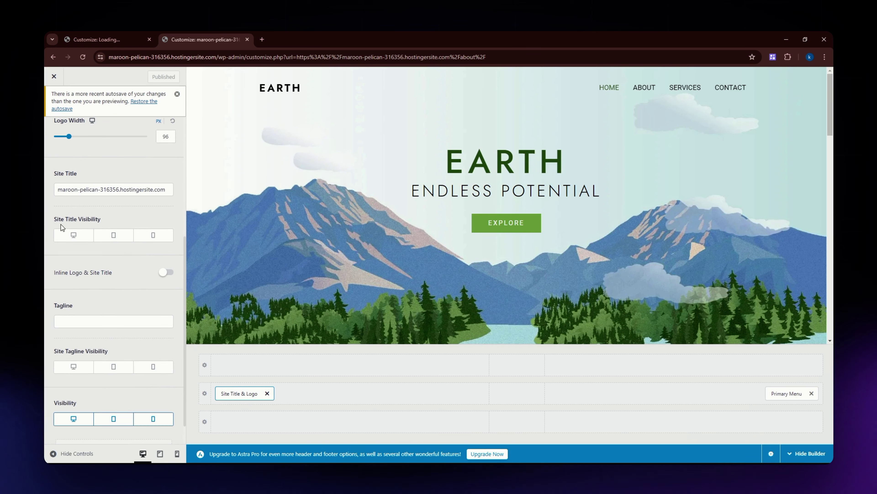
scroll(110, 321, "down", 1)
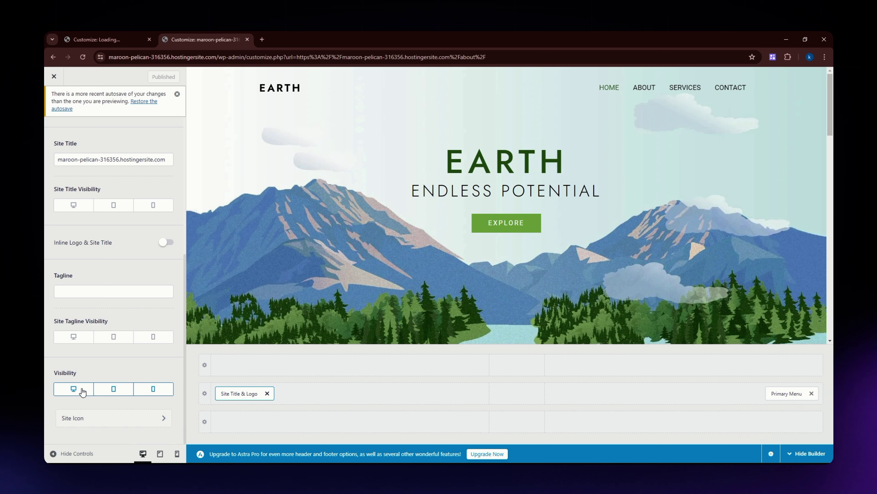
Hide the logo on tablet and mobile, then make it visible on both again.
left_click(111, 390)
left_click(153, 389)
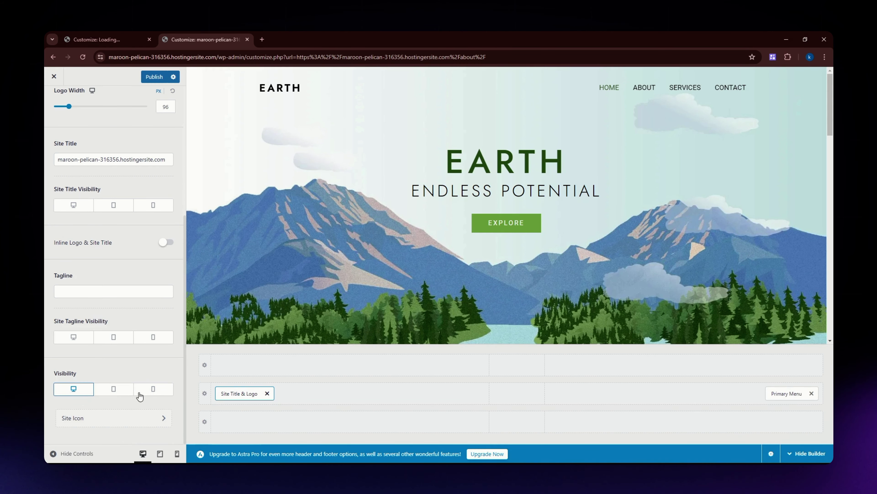
left_click(116, 392)
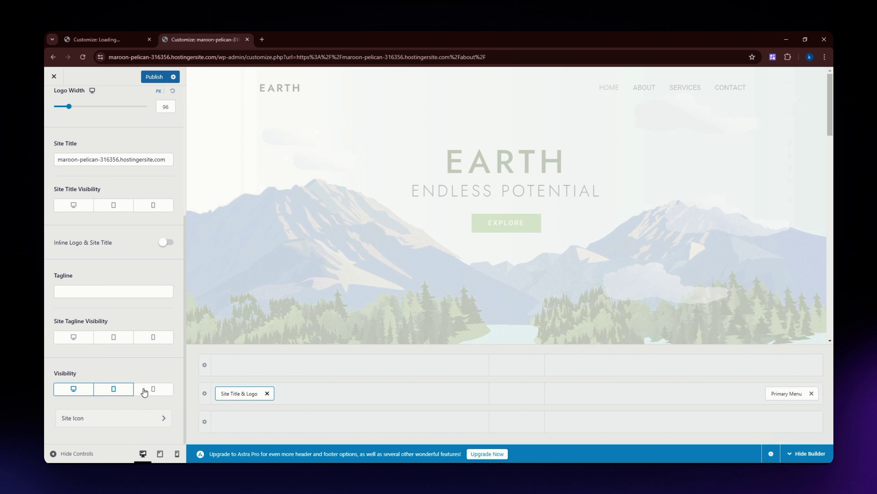
left_click(155, 389)
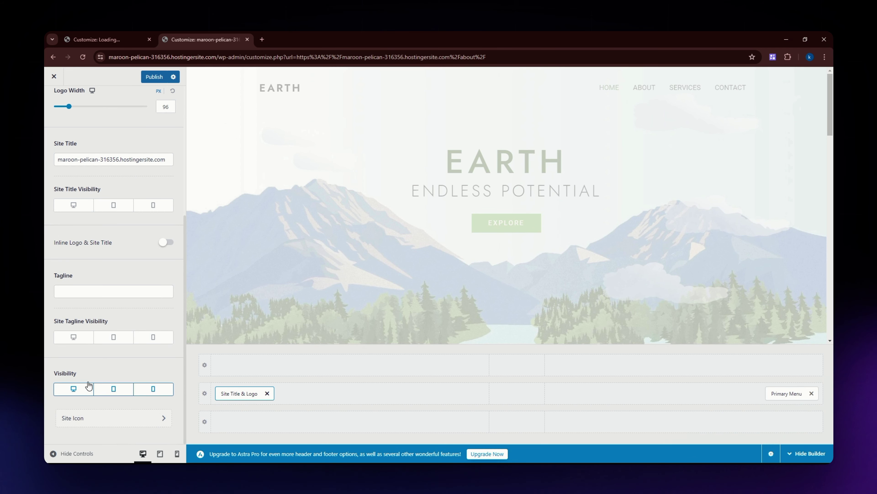
scroll(109, 405, "up", 4)
scroll(112, 402, "down", 2)
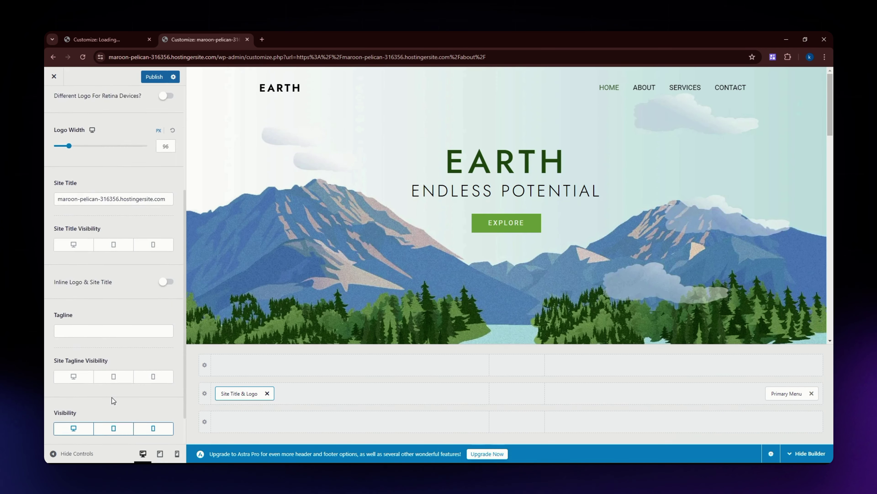
scroll(112, 394, "up", 3)
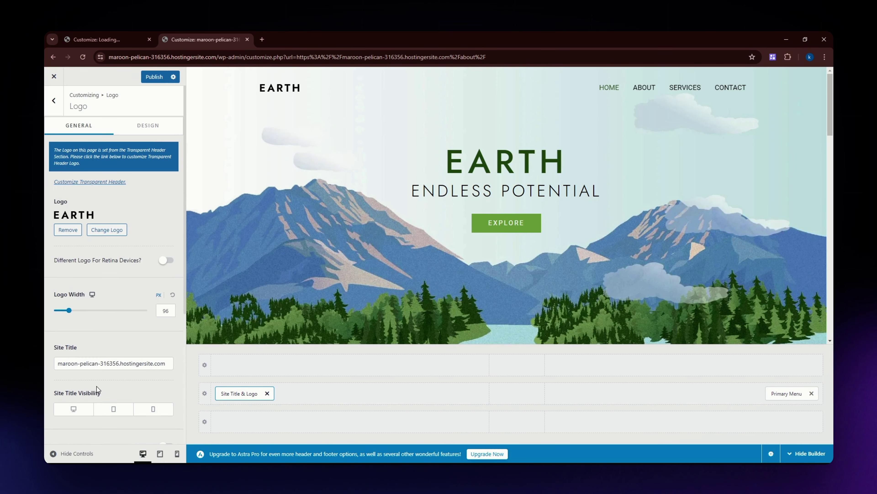
Return to Header Builder, open the Primary Menu settings, and go to the other browser tab.
left_click(54, 106)
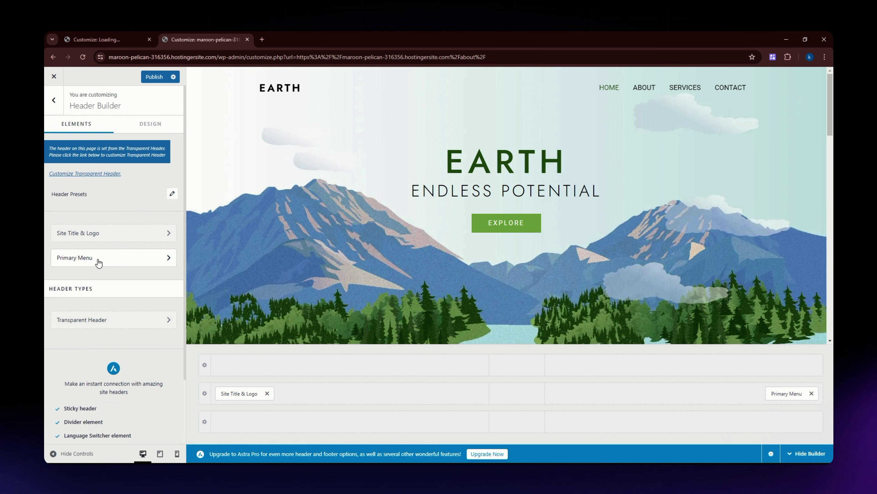
left_click(80, 260)
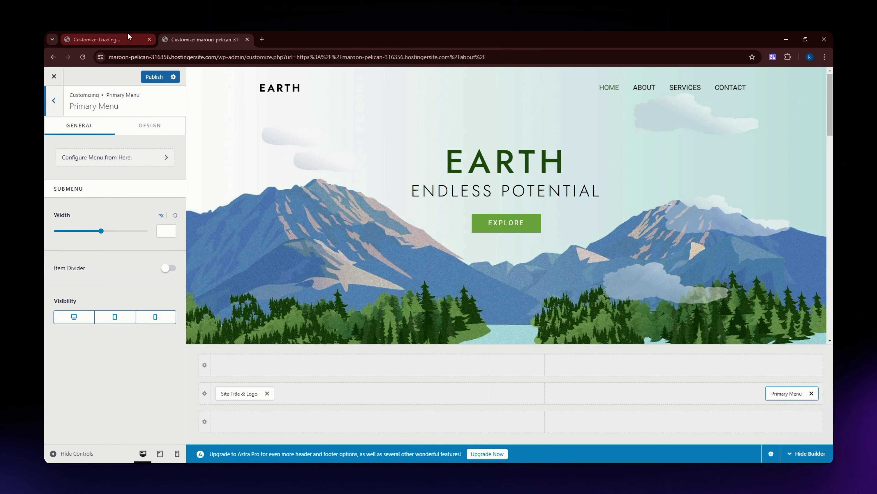
left_click(110, 39)
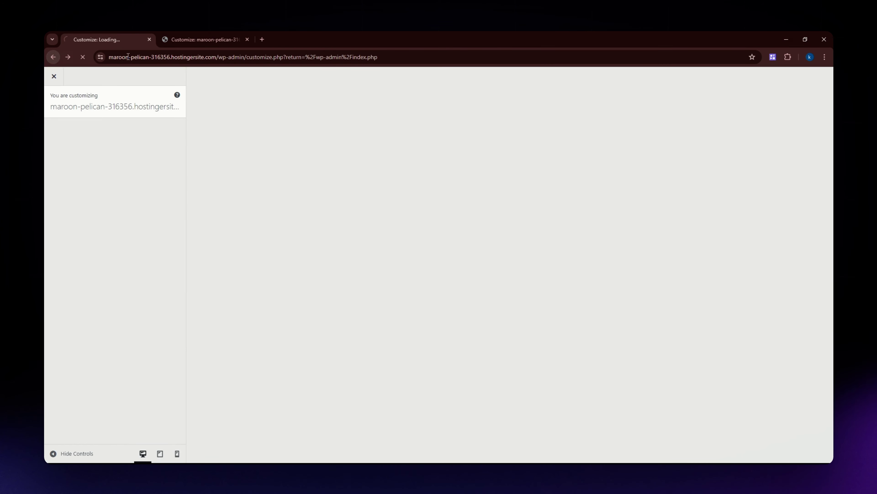
Leave the Customizer for the Dashboard and open Appearance > Menus showing the Footer Menu.
left_click(189, 40)
left_click(110, 39)
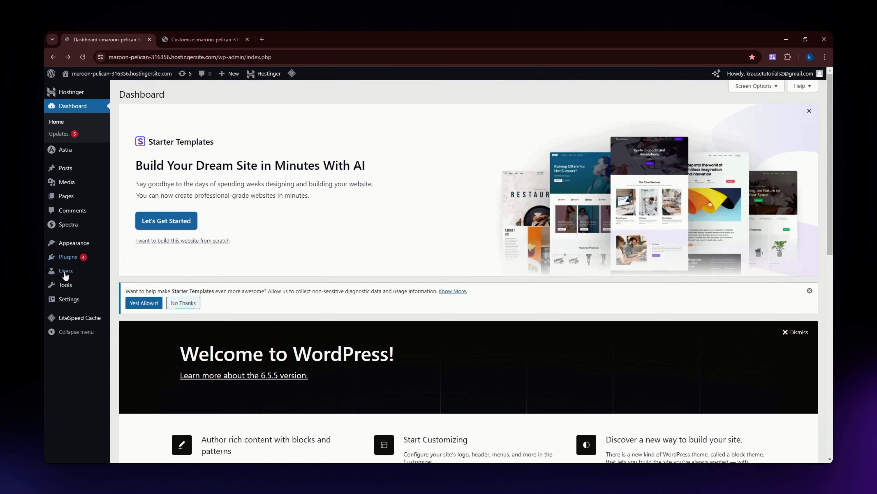
mouse_move(73, 278)
mouse_move(76, 243)
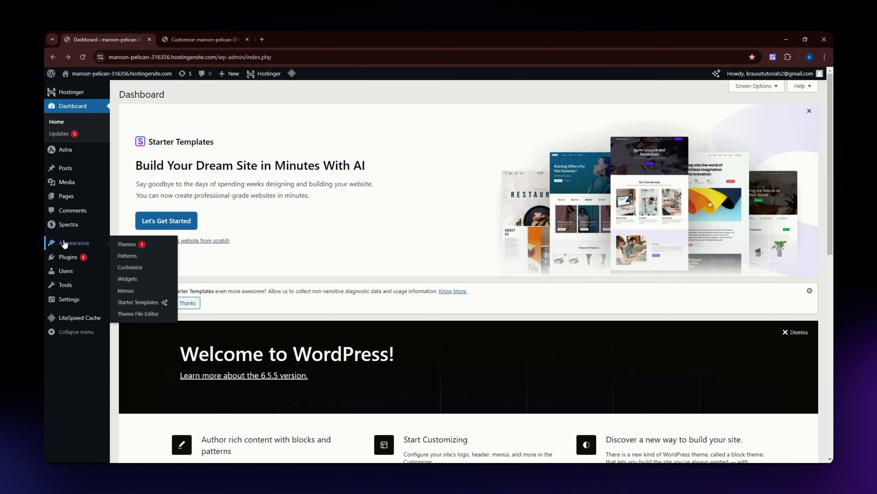
left_click(132, 290)
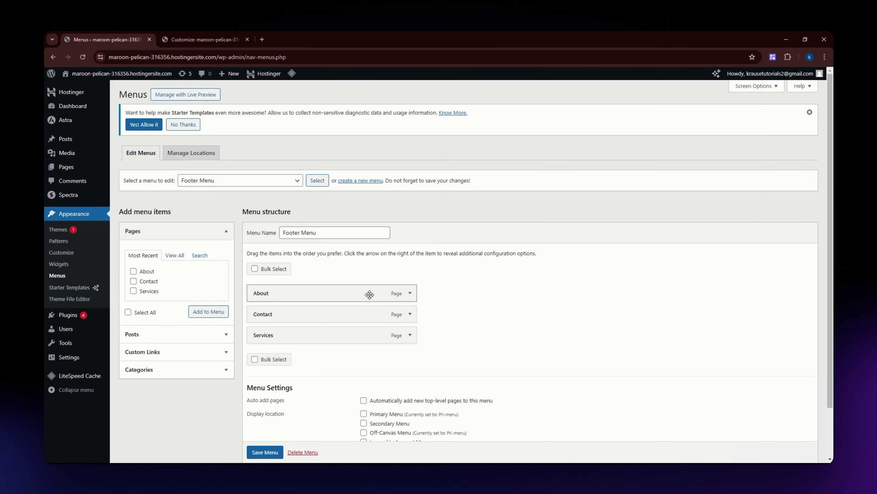
scroll(373, 313, "down", 1)
scroll(384, 370, "down", 1)
scroll(368, 245, "up", 2)
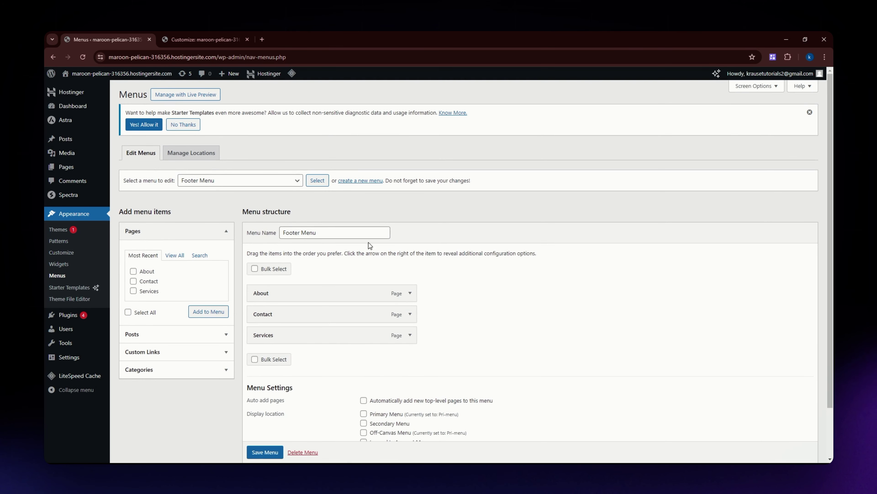
Start a new menu, paste 'Sample Menu' as its name, and create it.
left_click(349, 181)
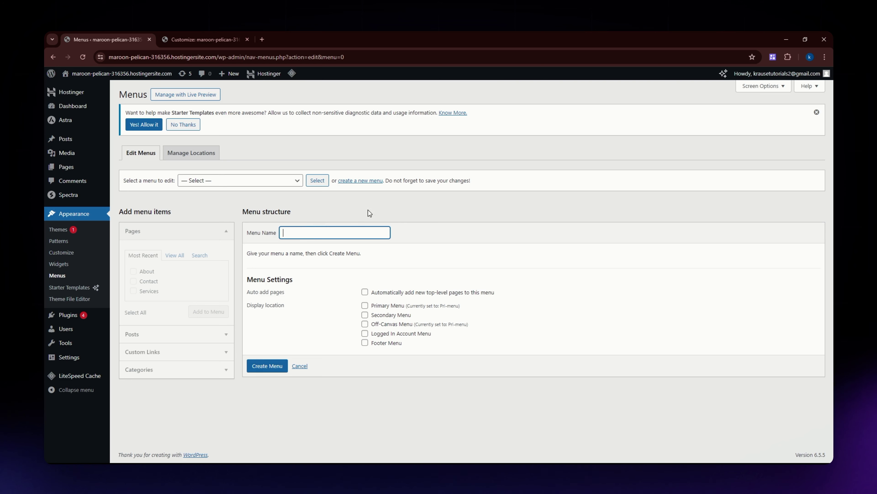
type("Sample Menu")
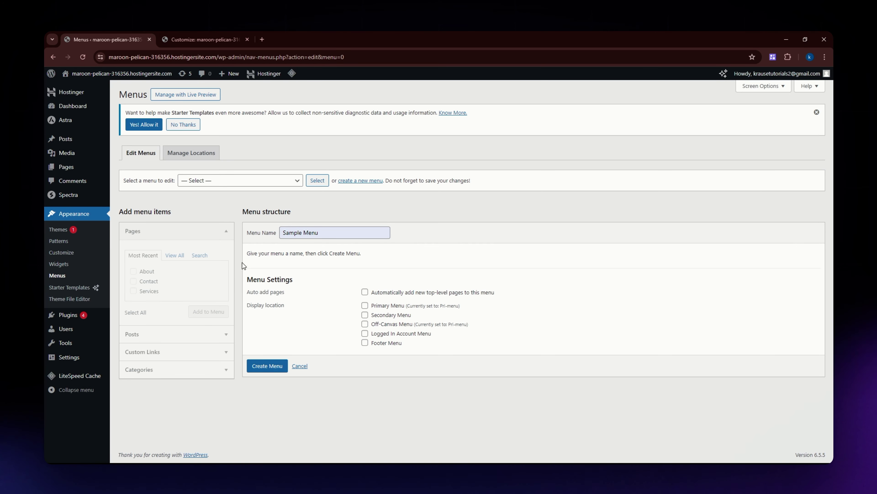
left_click(279, 365)
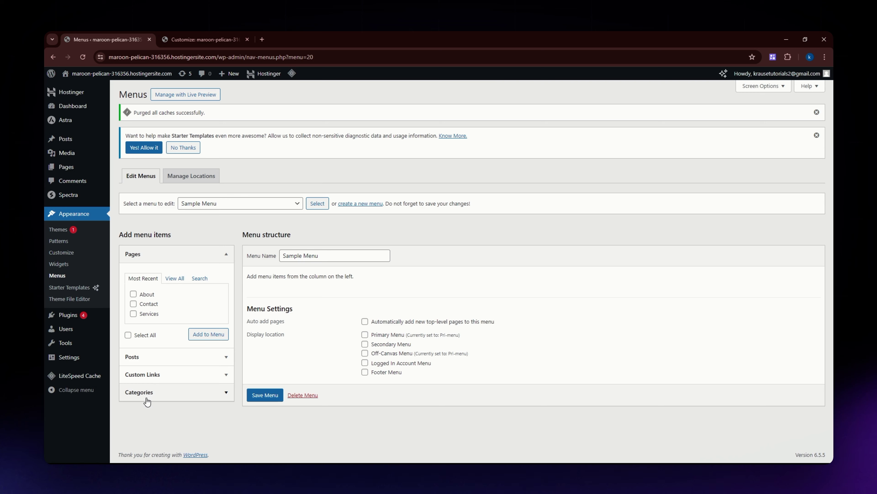
mouse_move(67, 138)
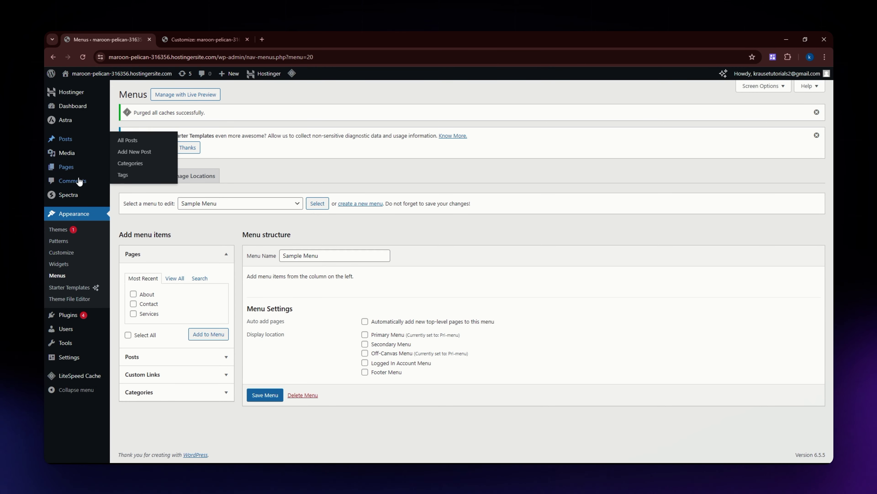
mouse_move(72, 170)
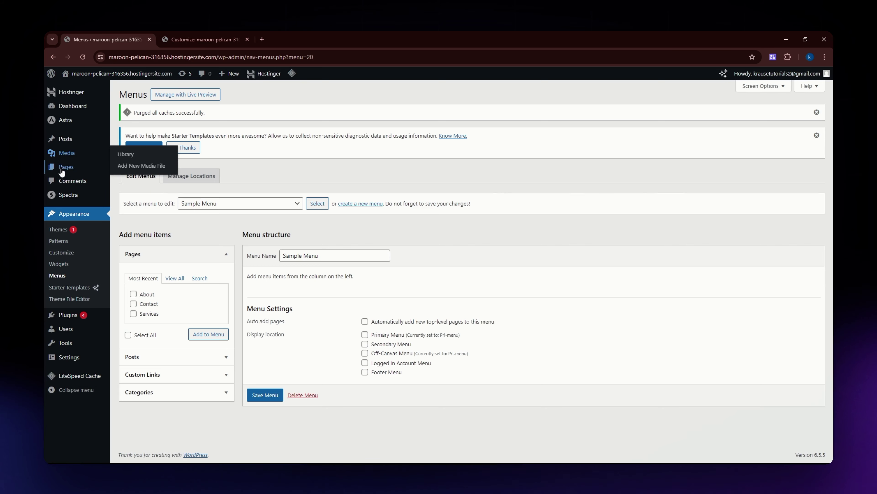
In the Customizer, inspect the Secondary and Primary menu location assignments, leaving them unchanged.
left_click(193, 40)
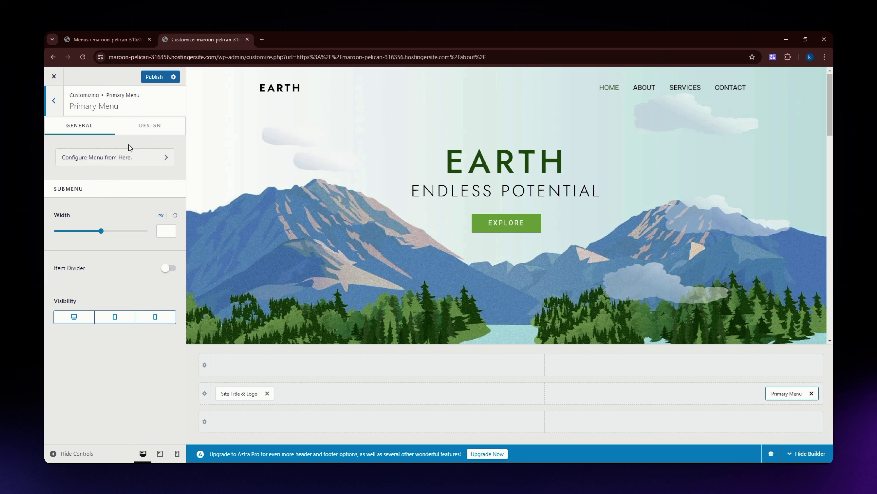
left_click(119, 158)
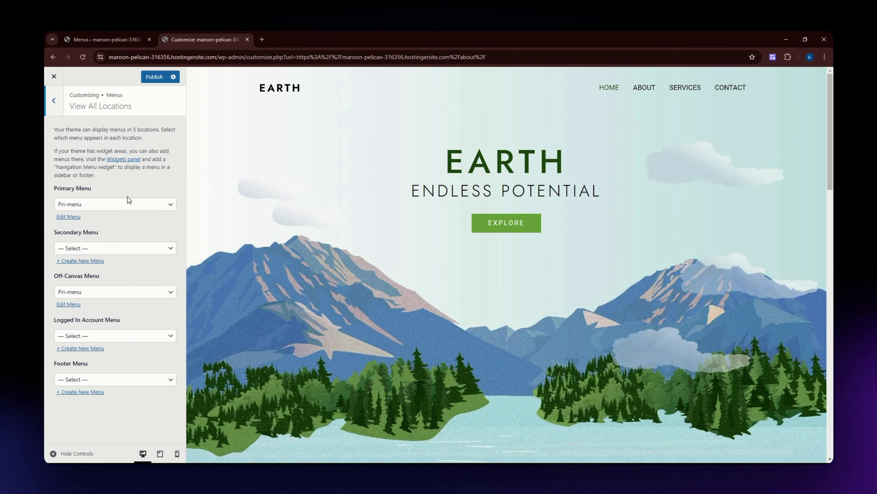
left_click(91, 252)
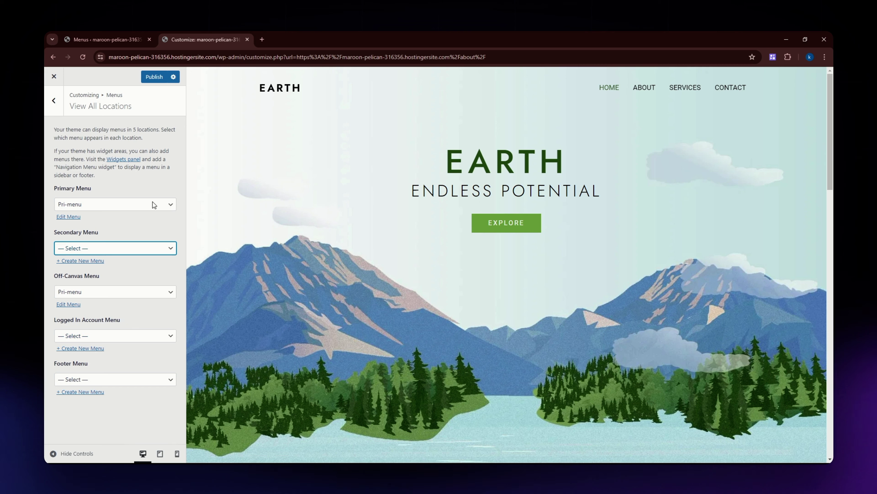
left_click(90, 204)
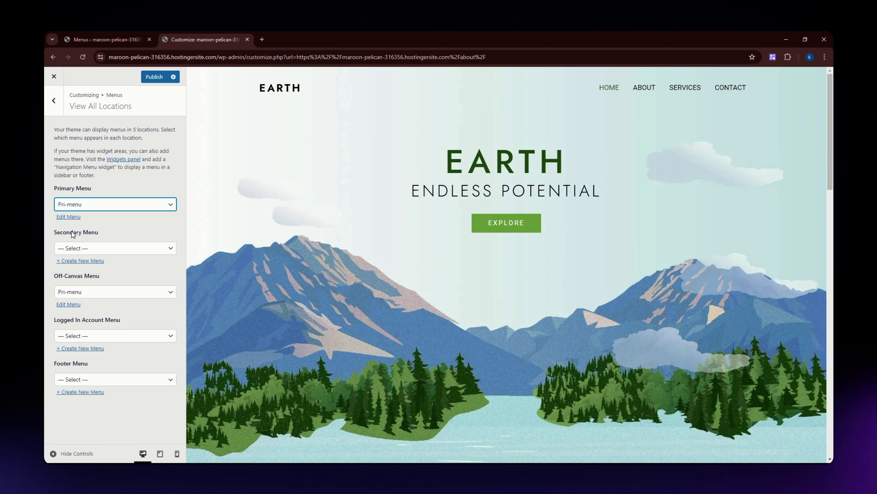
left_click(112, 190)
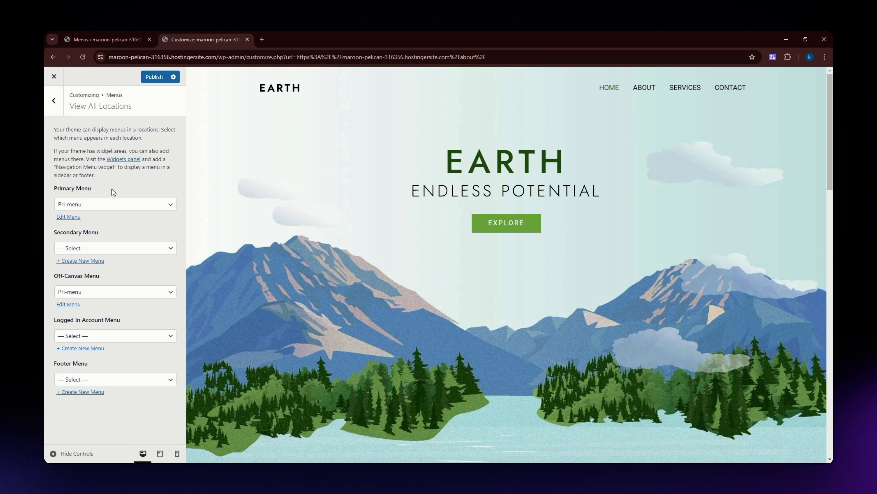
View the Socials menu's items and come back to the menu list.
left_click(54, 100)
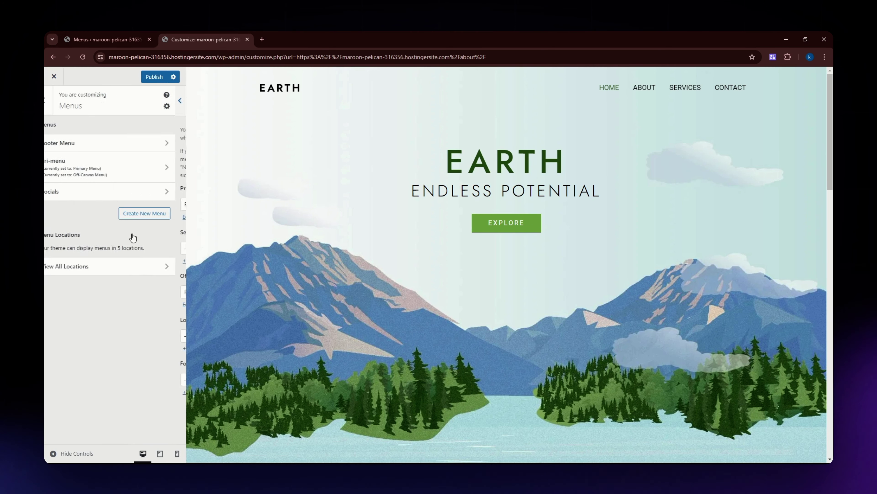
left_click(77, 192)
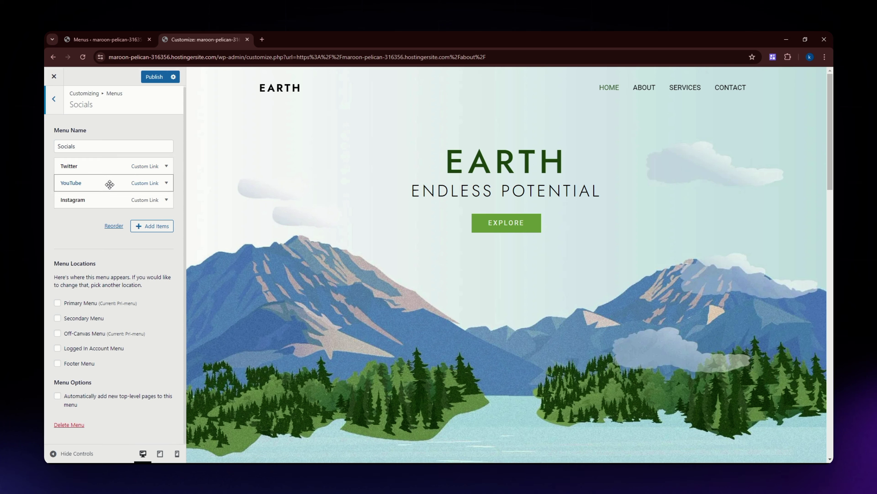
left_click(54, 100)
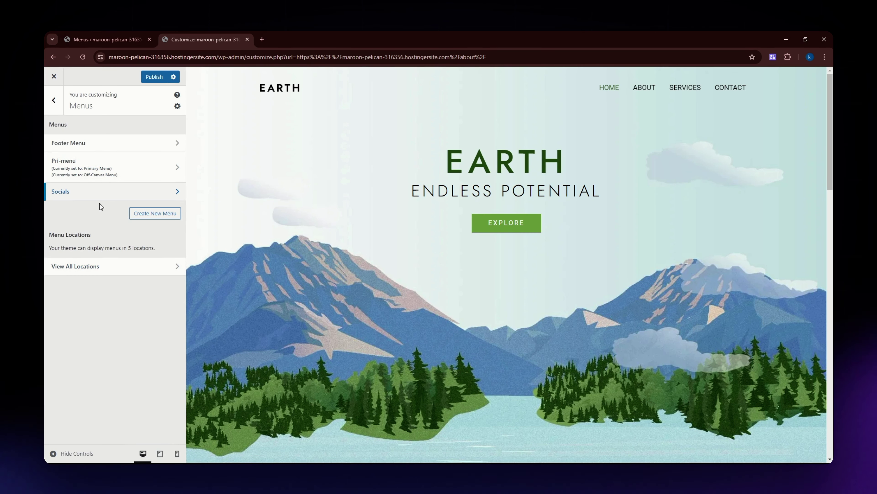
Look over the Footer Menu in the preview, then back out to the Customizer's top-level panel.
left_click(83, 142)
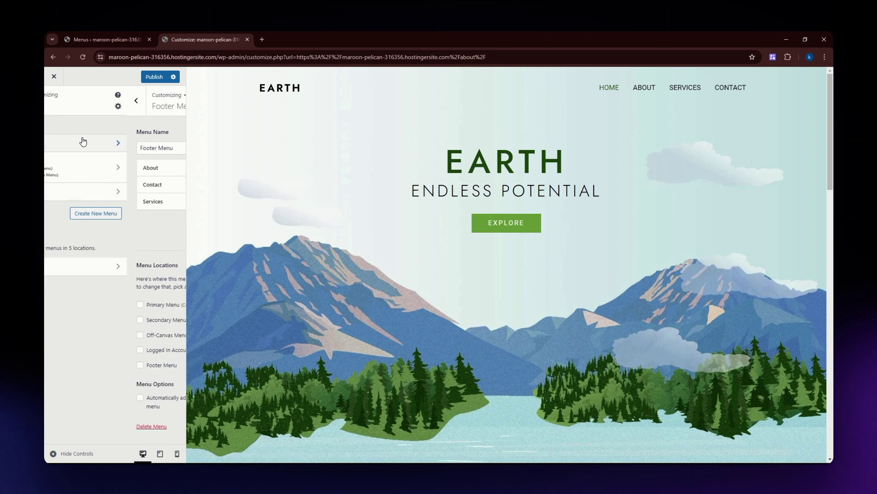
scroll(349, 313, "down", 5)
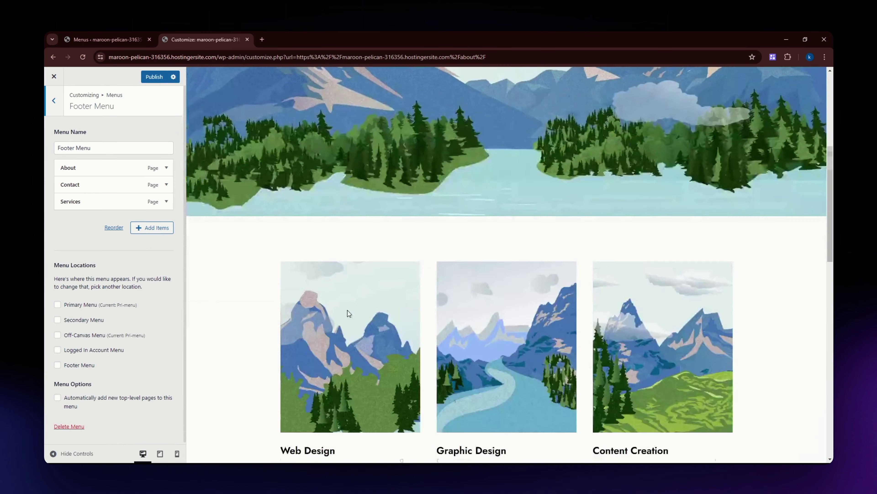
scroll(349, 313, "down", 15)
scroll(221, 311, "up", 7)
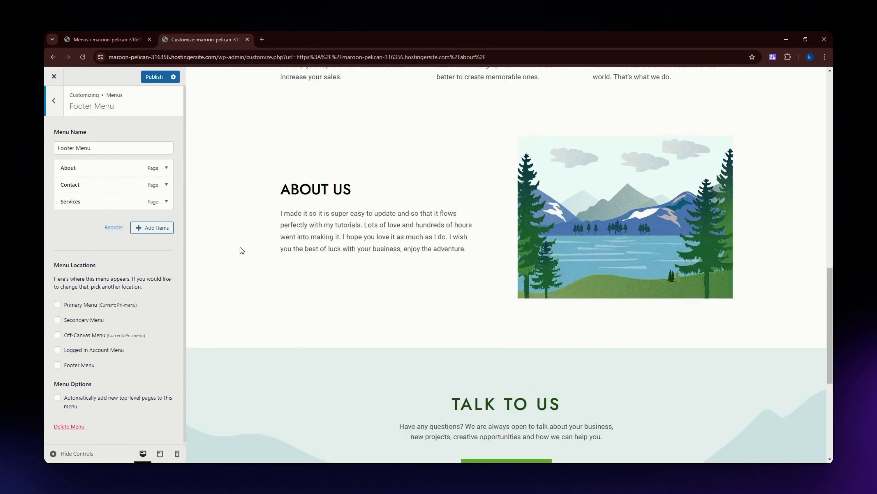
scroll(242, 250, "up", 5)
left_click(54, 100)
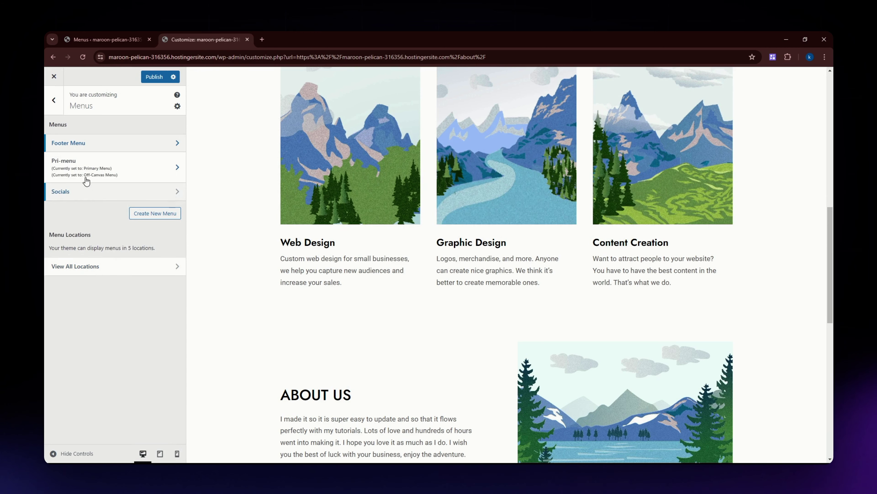
left_click(54, 101)
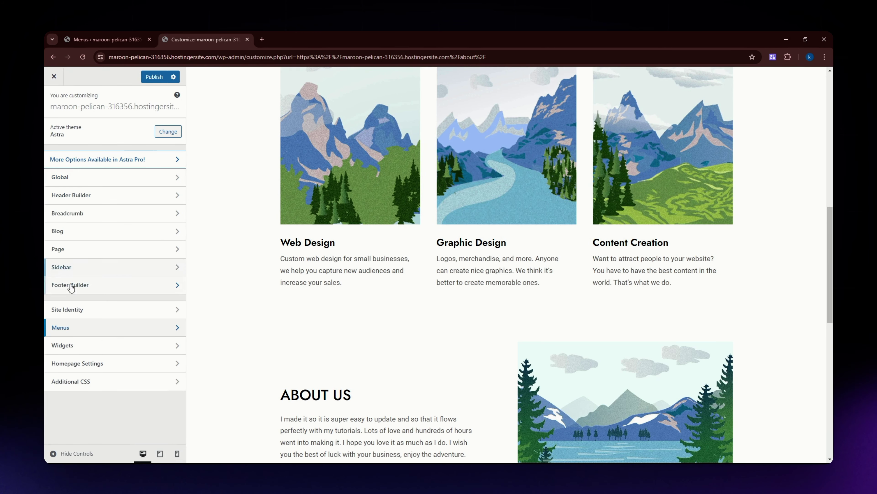
Go into Header Builder and open the Transparent Header settings under Header Types.
left_click(71, 195)
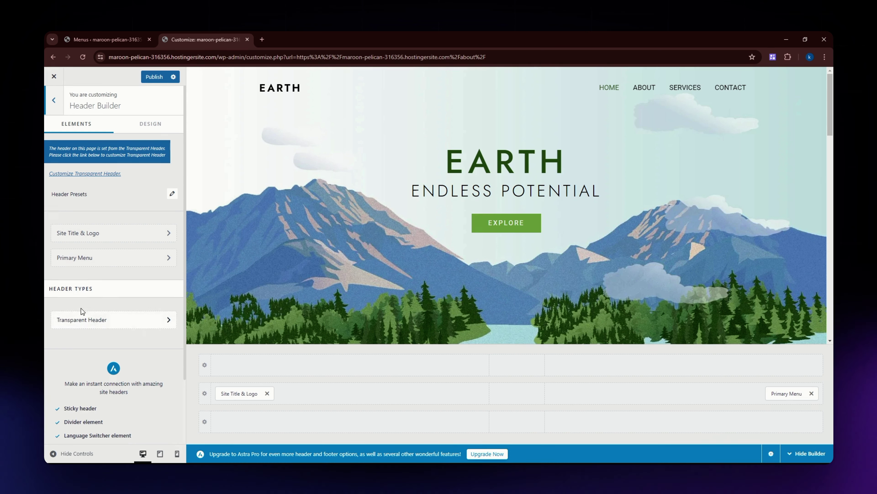
left_click(100, 319)
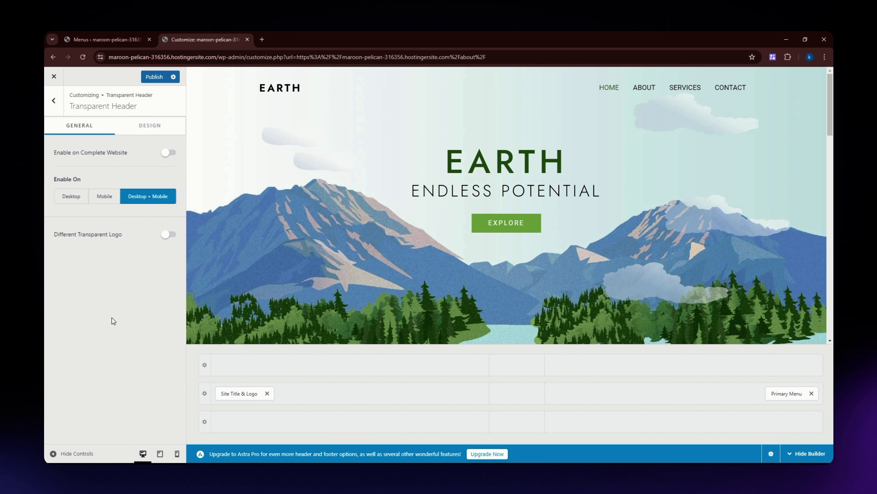
left_click(142, 128)
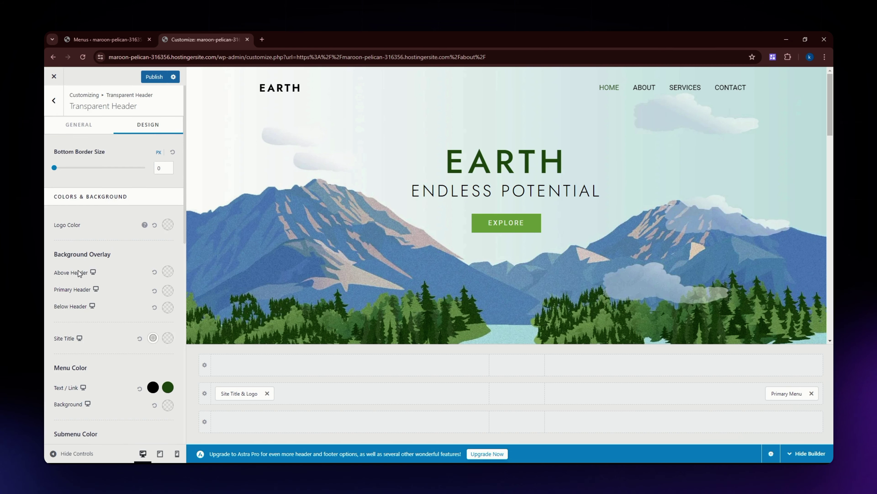
scroll(76, 244, "down", 2)
scroll(79, 245, "up", 2)
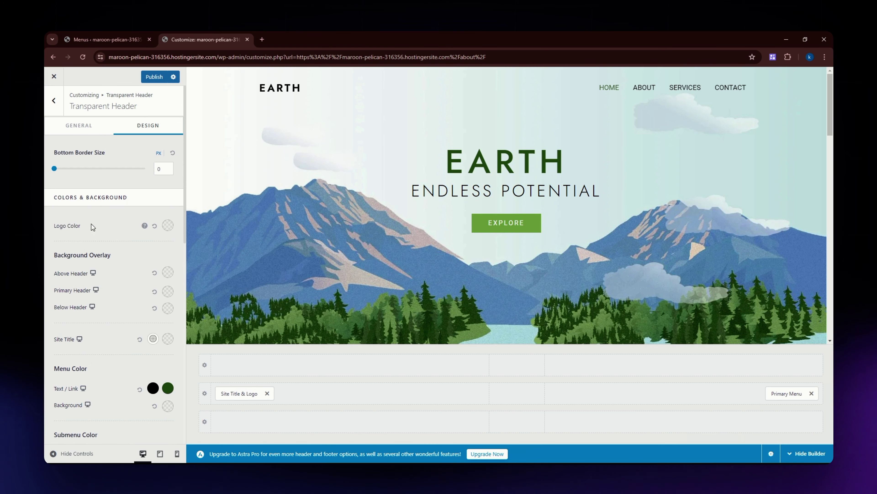
left_click(167, 227)
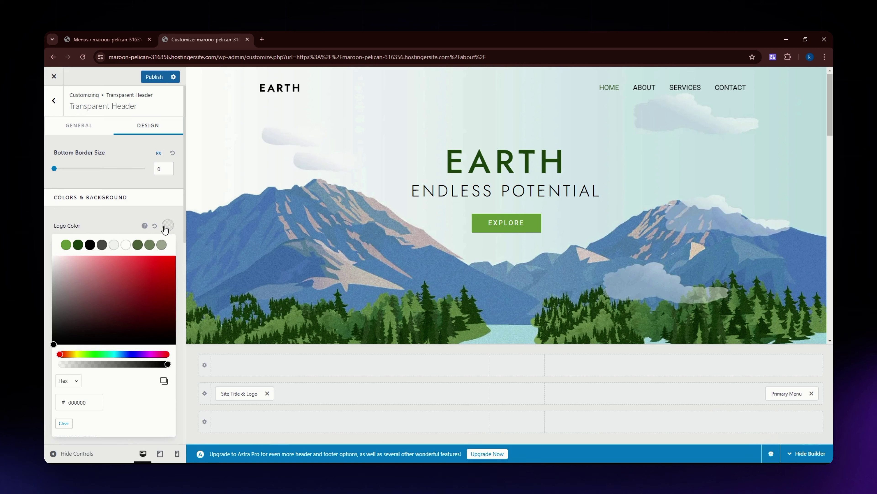
left_click(97, 218)
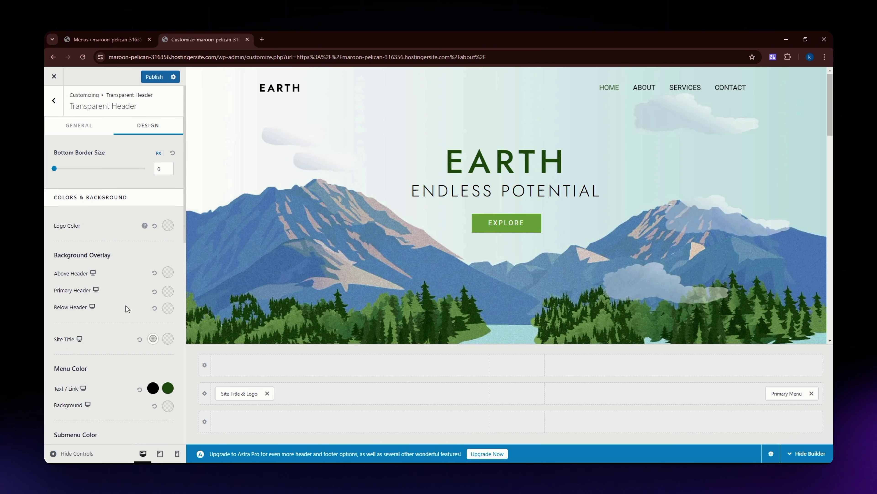
scroll(131, 325, "down", 1)
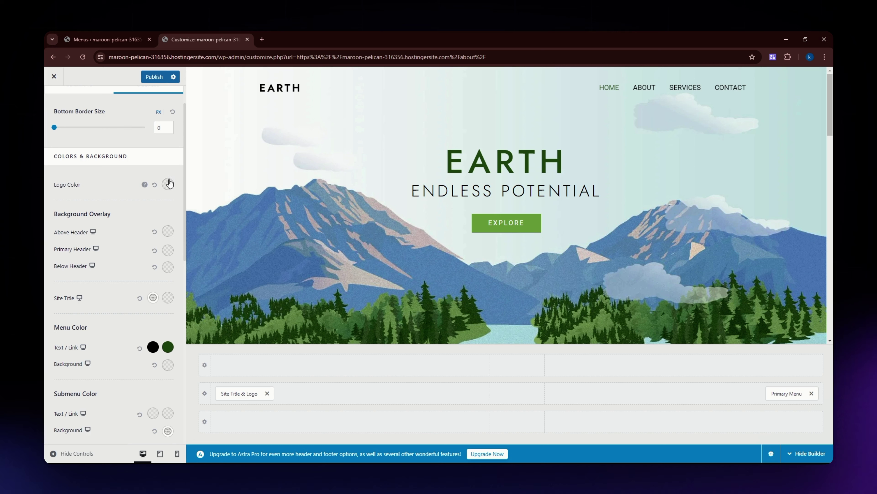
scroll(86, 206, "down", 1)
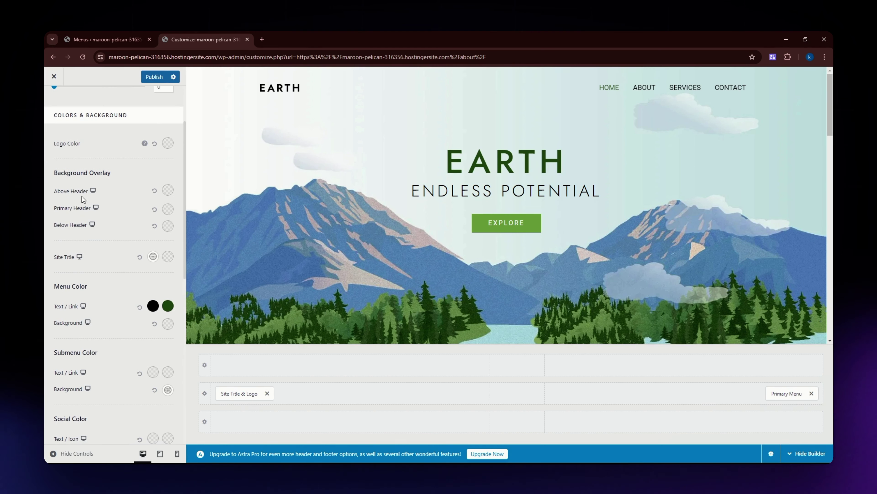
Set the Above Header background overlay to pale pink FFE2E2 and copy that hex value.
left_click(168, 190)
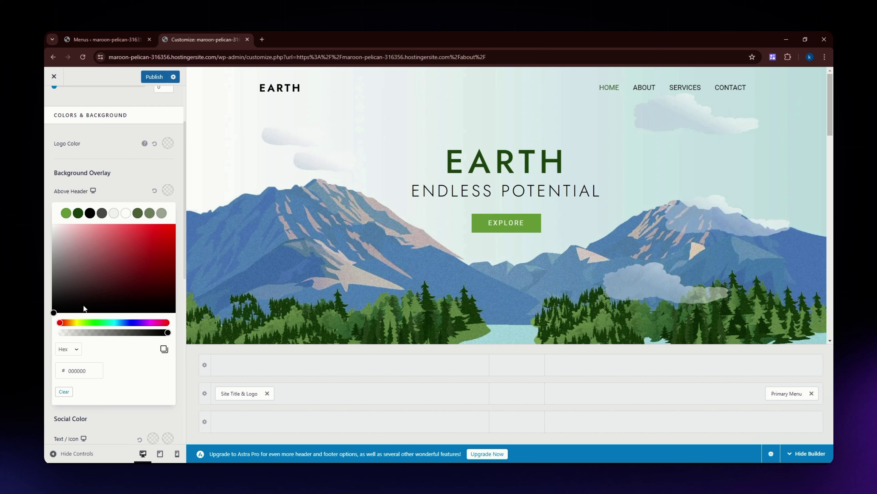
left_click_drag(58, 303, 67, 221)
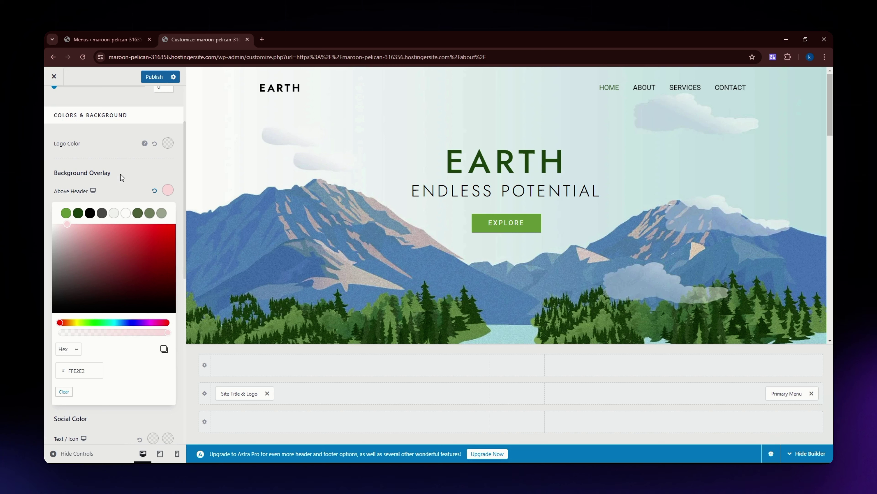
double_click(89, 371)
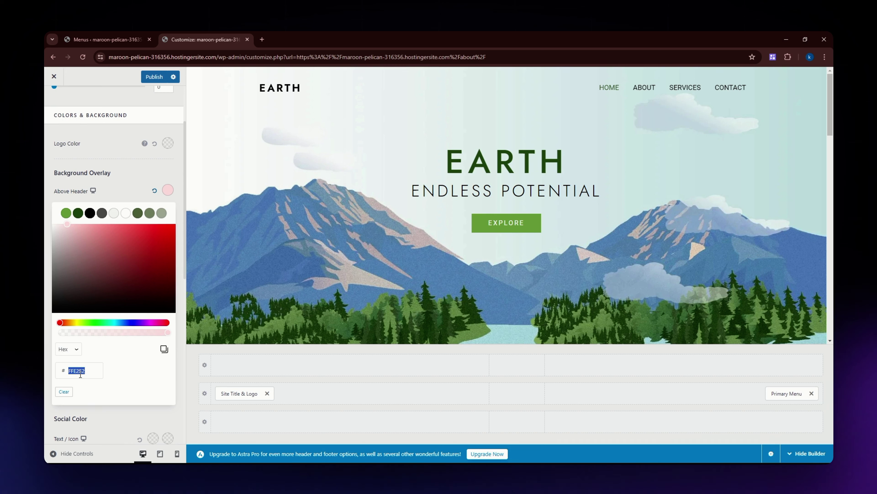
left_click(165, 349)
left_click(142, 420)
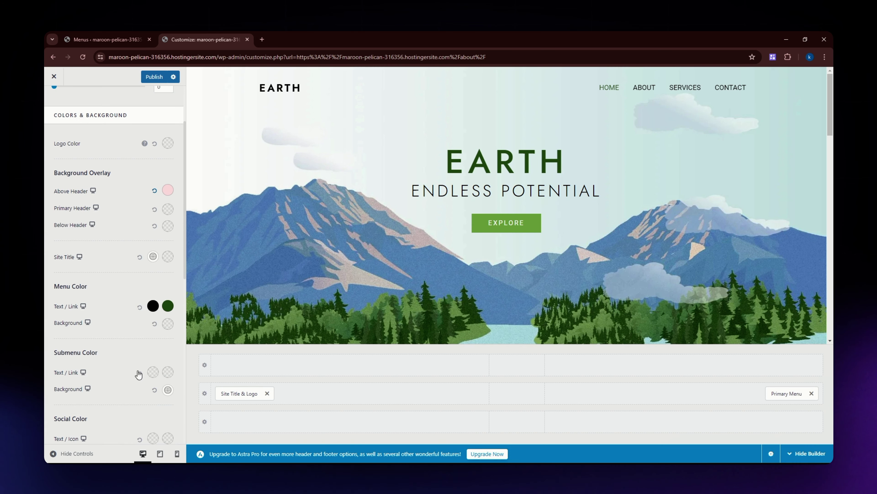
Paste FFE2E2 into the Primary Header and Below Header background overlay colours.
left_click(164, 210)
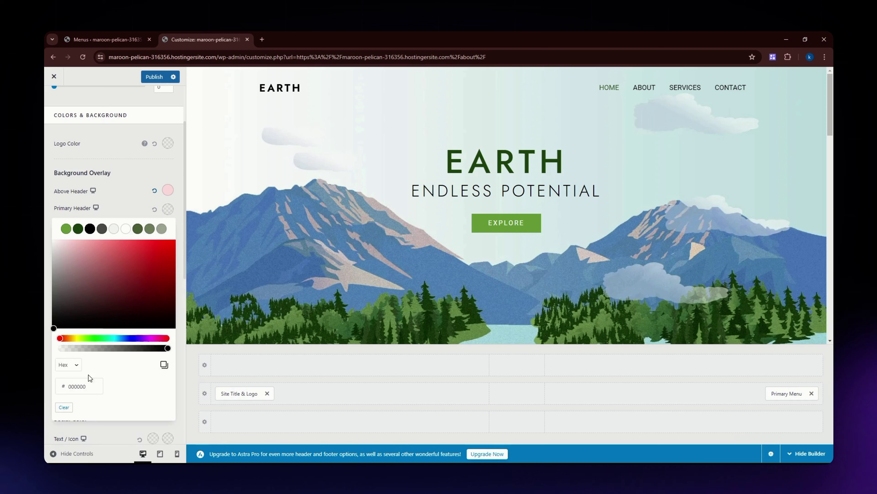
double_click(85, 389)
key("ctrl+v")
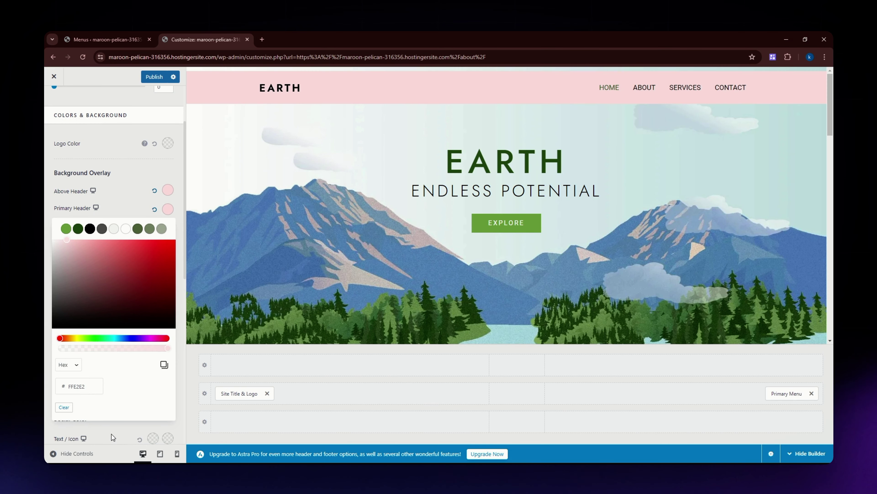
left_click(167, 226)
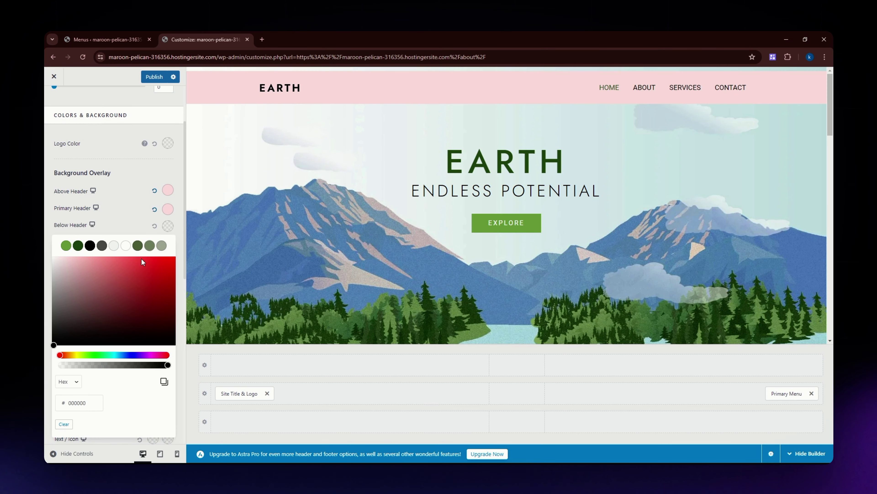
double_click(77, 403)
key("ctrl+v")
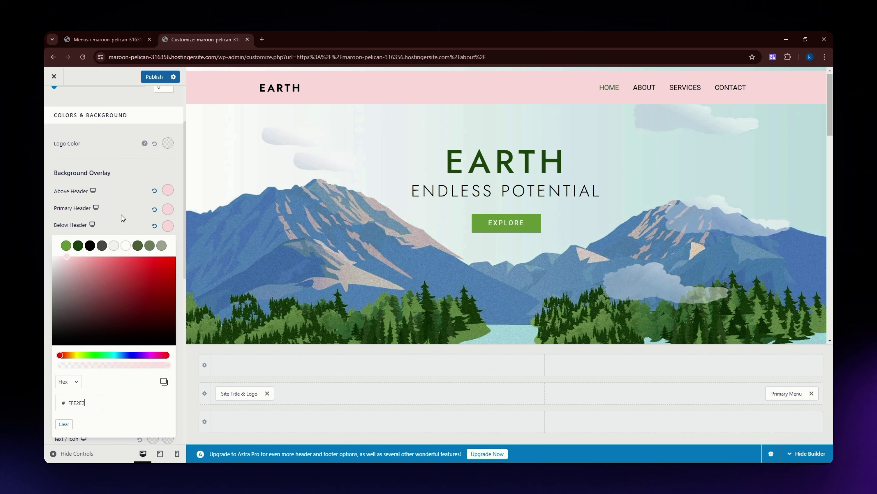
left_click(112, 444)
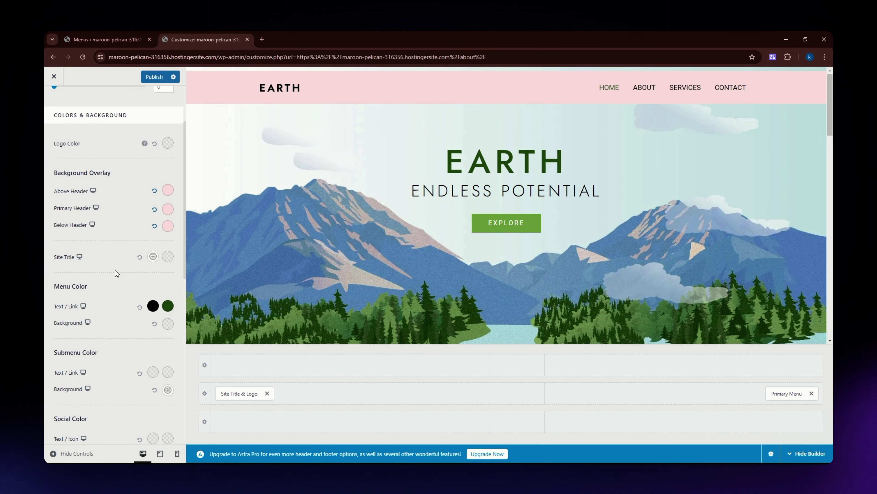
Scroll through the Design tab's colour options, then back out to the Header Builder element panel.
scroll(73, 262, "down", 1)
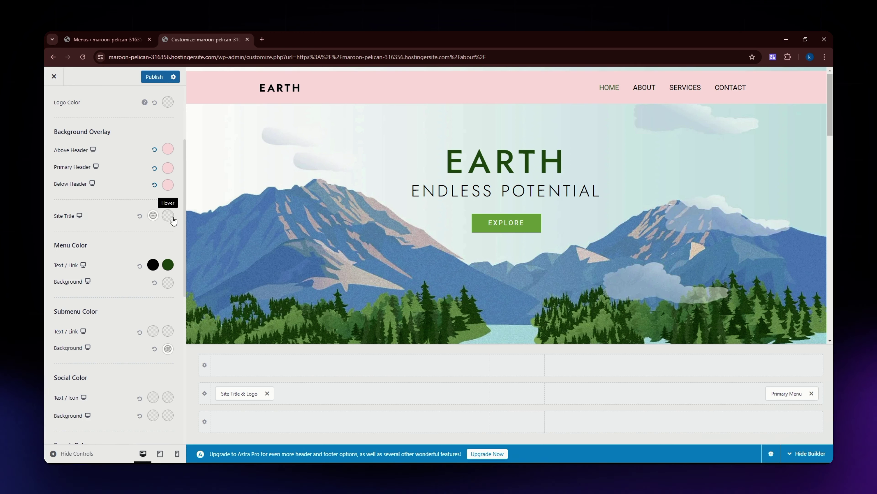
scroll(104, 249, "down", 2)
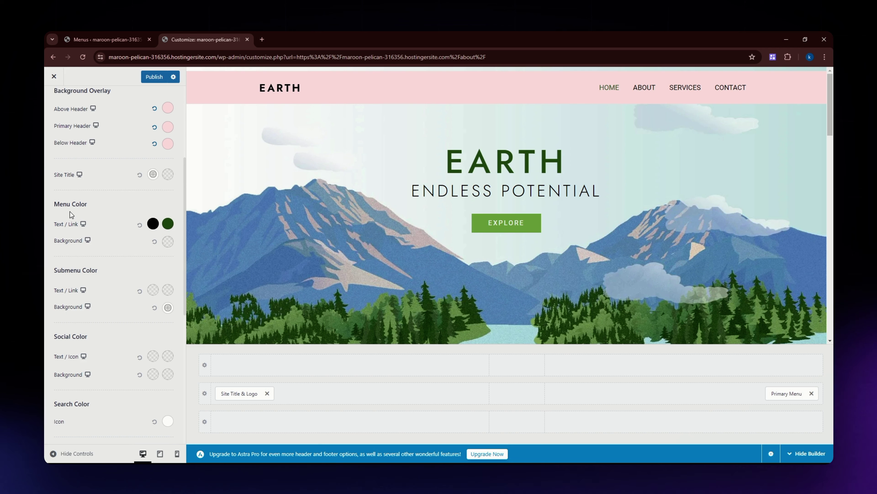
scroll(73, 194, "down", 4)
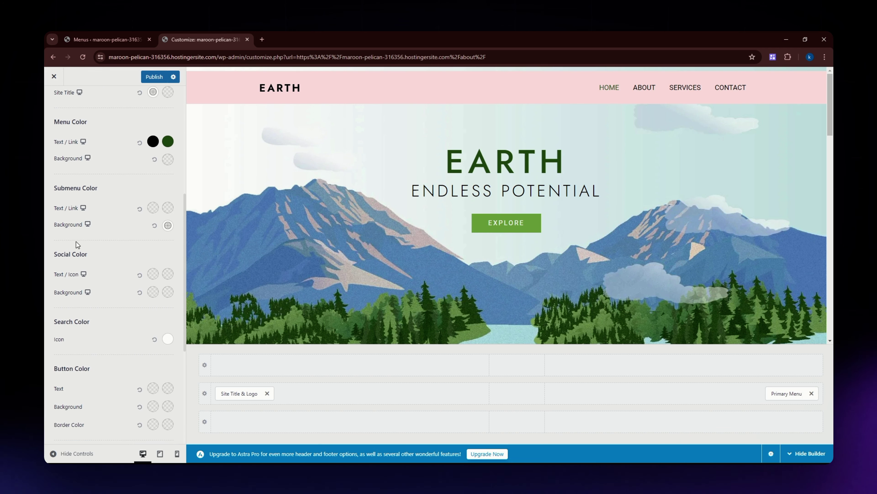
scroll(91, 323, "down", 10)
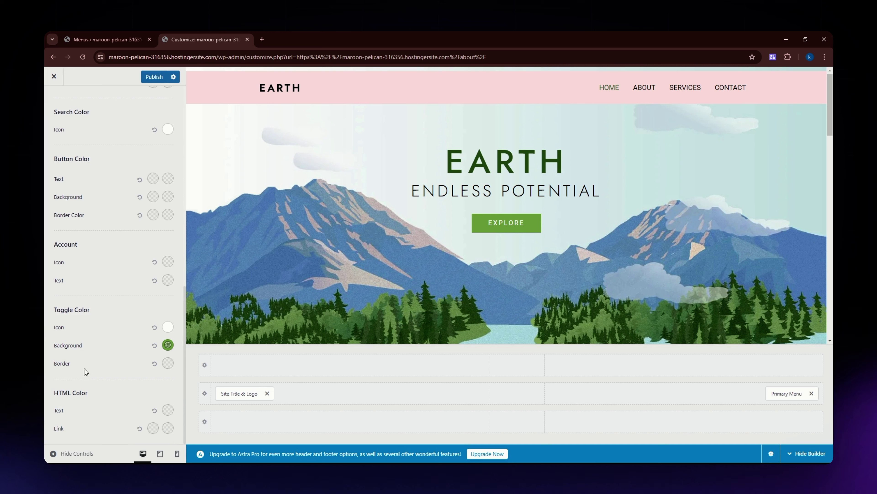
scroll(86, 372, "up", 15)
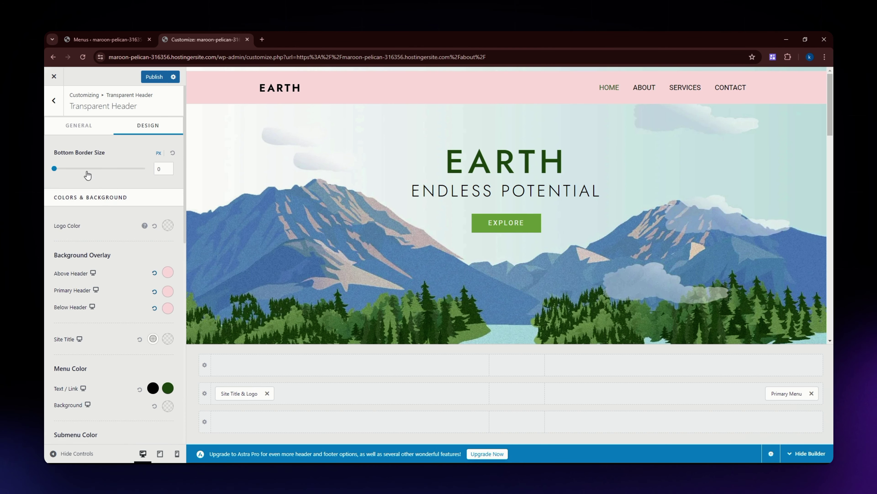
scroll(105, 381, "down", 9)
scroll(89, 173, "up", 9)
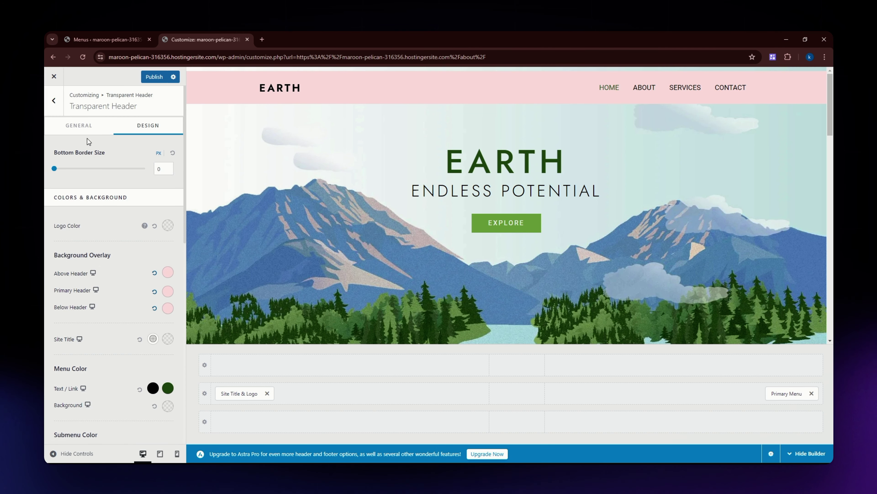
key("Escape")
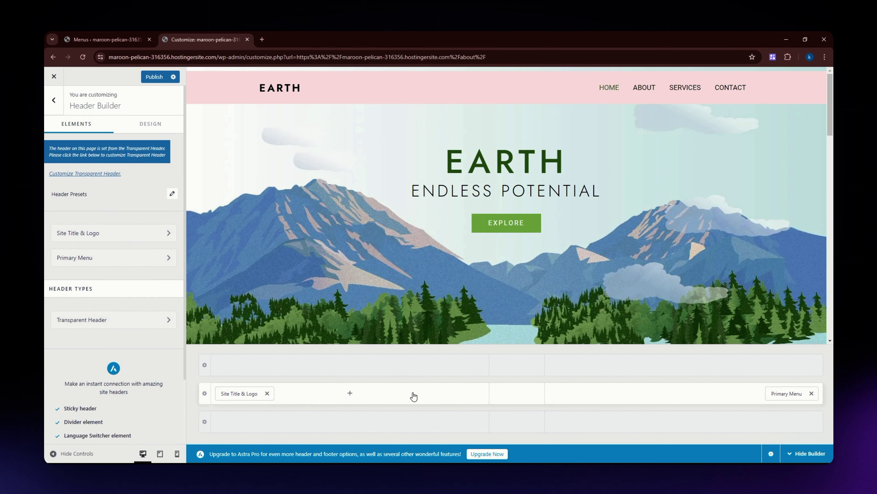
Check the primary row's element list without adding anything, then delete the Primary Menu element.
left_click(517, 394)
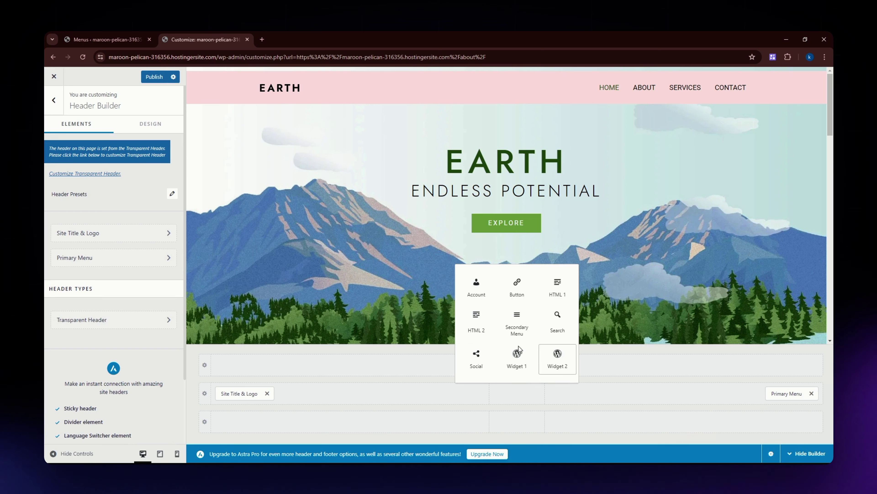
left_click(533, 440)
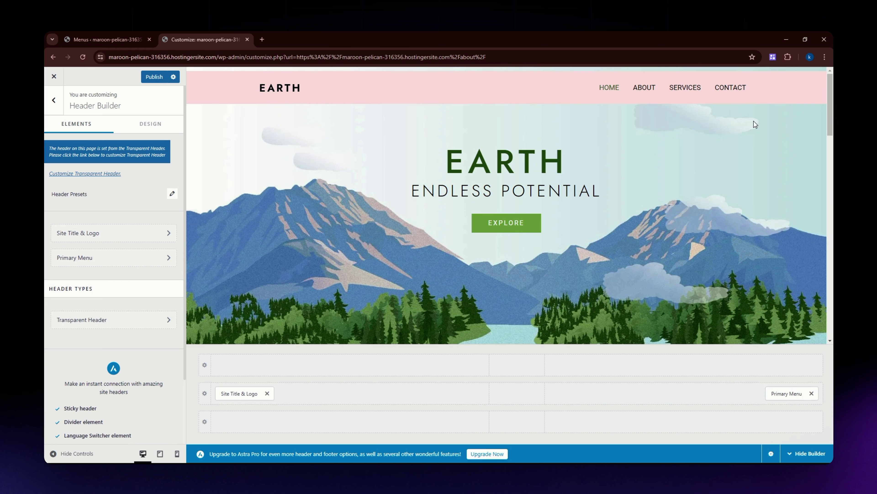
left_click(812, 394)
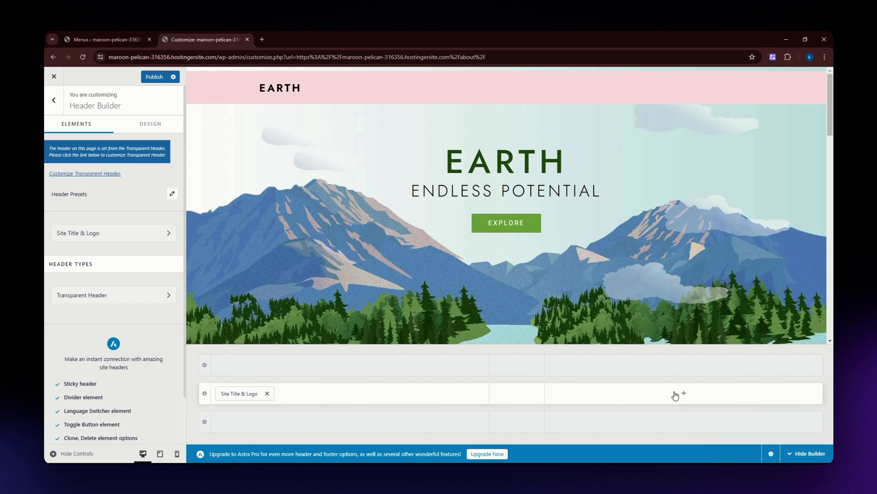
Try a Search element in the header's right zone, then remove it.
left_click(685, 394)
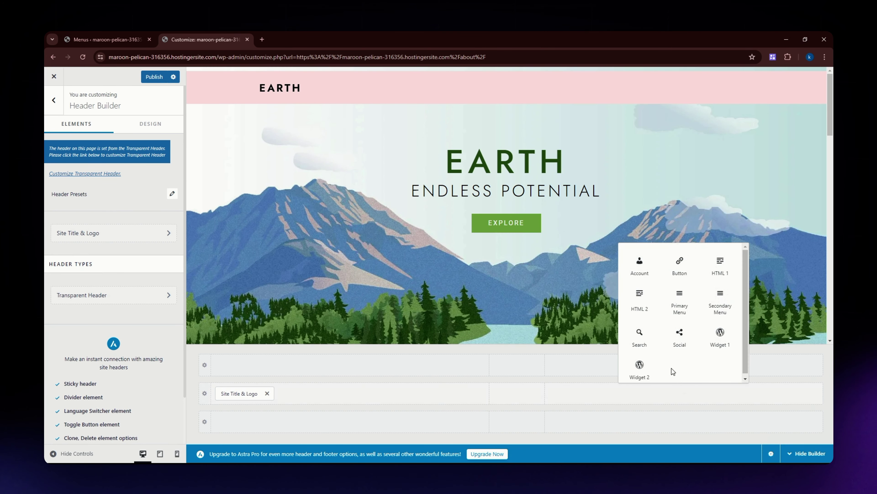
left_click(648, 343)
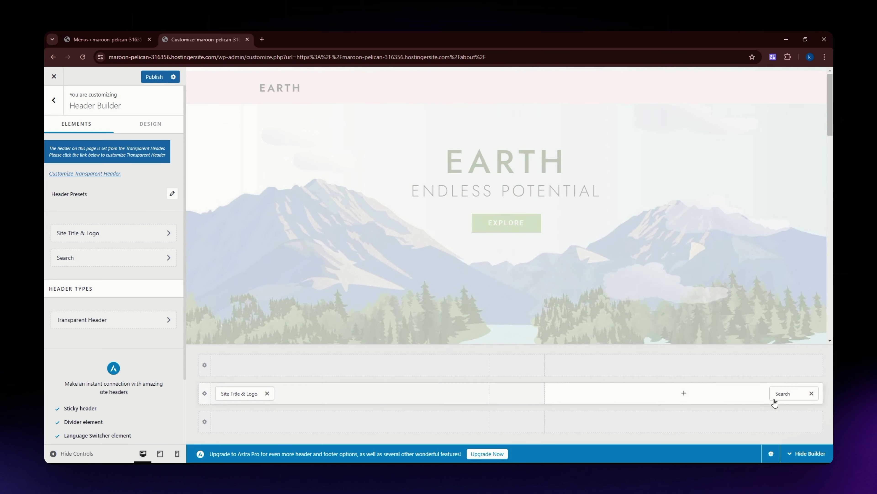
left_click(812, 393)
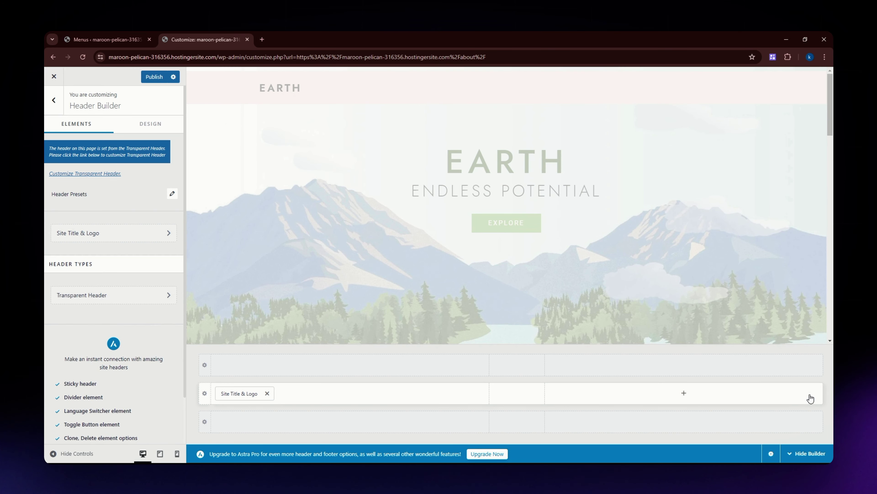
Add the Primary Menu back to the right zone of the header row.
left_click(685, 394)
scroll(676, 337, "down", 1)
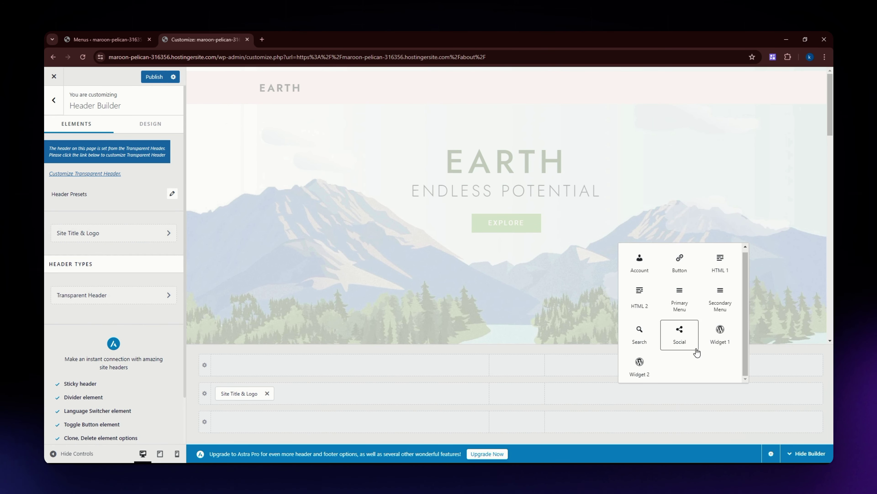
left_click(680, 300)
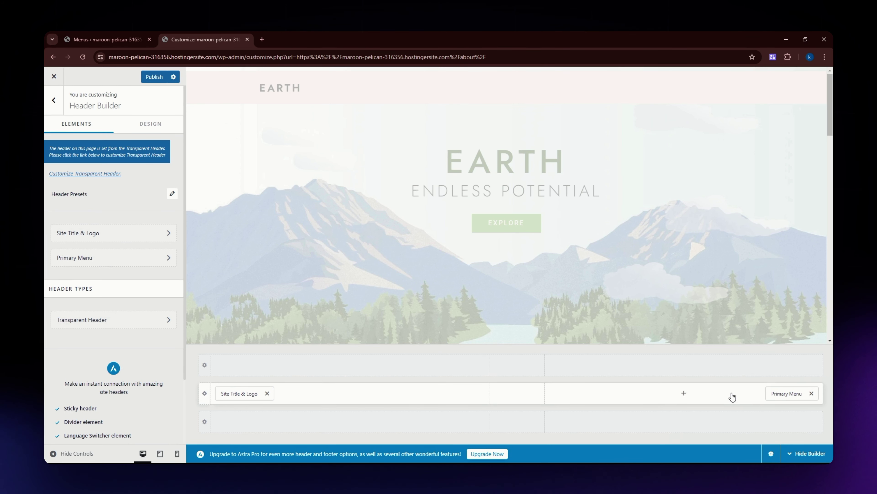
left_click(739, 394)
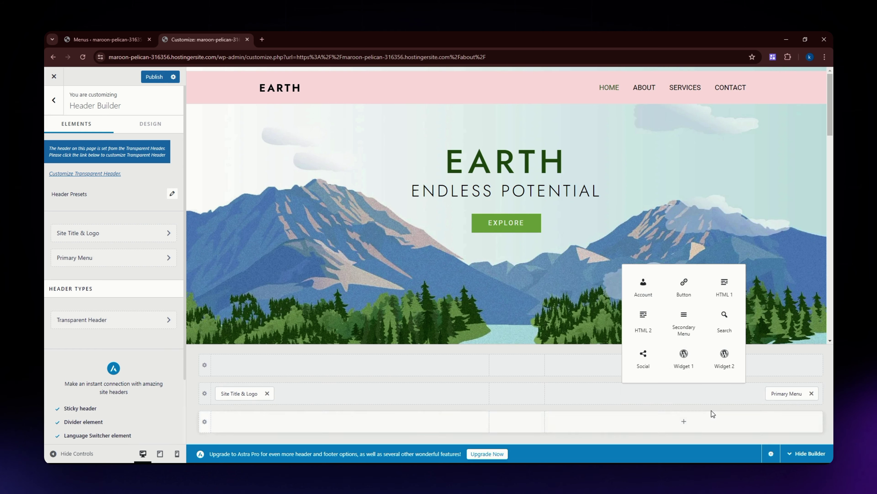
left_click(620, 381)
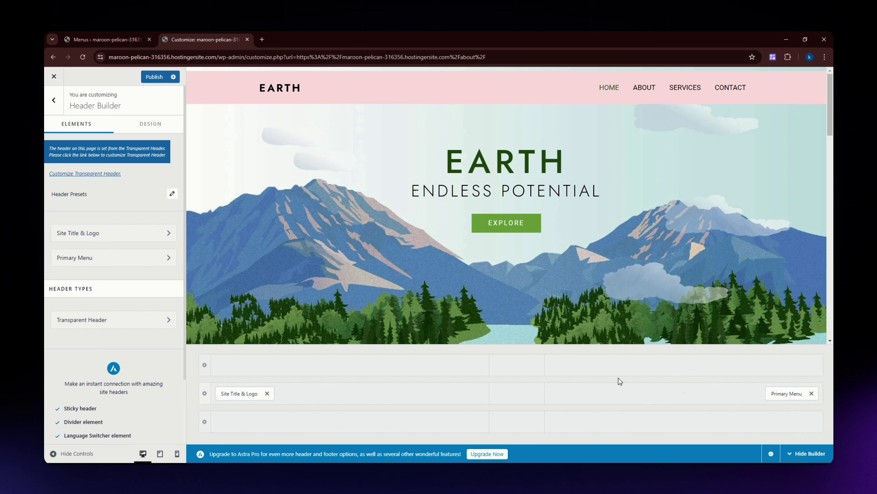
On the Menus page, add the About, Contact and Services pages to Sample Menu.
left_click(107, 39)
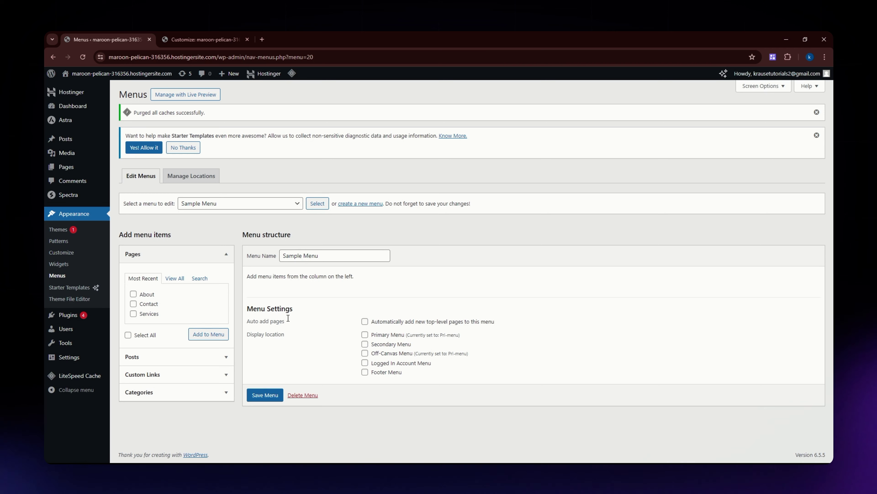
left_click(134, 294)
left_click(134, 303)
left_click(133, 313)
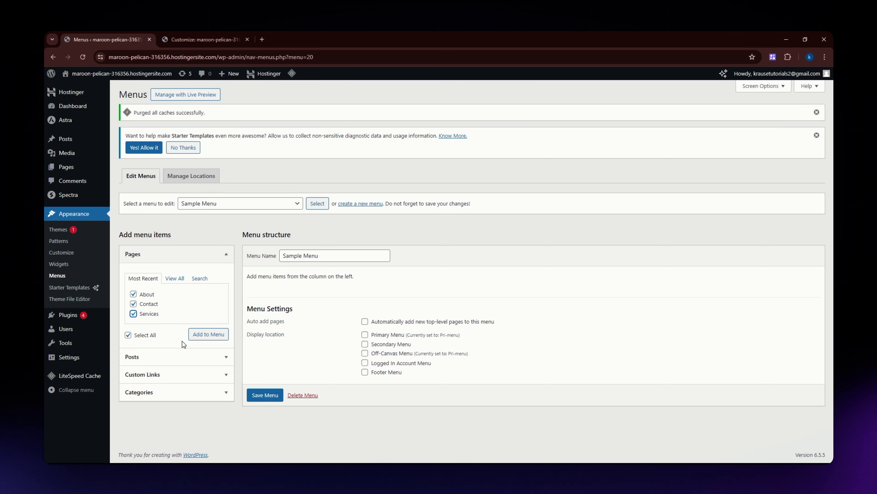
left_click(203, 339)
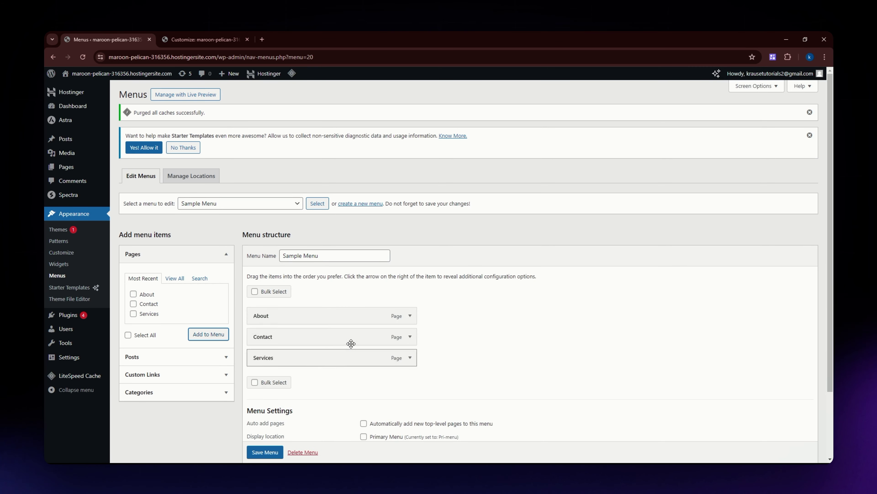
Save Sample Menu and return to the header Customizer.
scroll(356, 346, "down", 2)
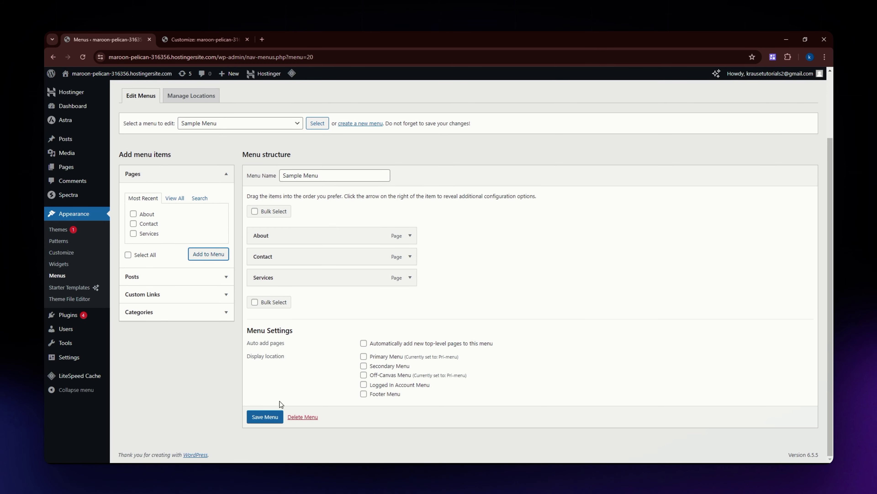
left_click(264, 418)
left_click(204, 39)
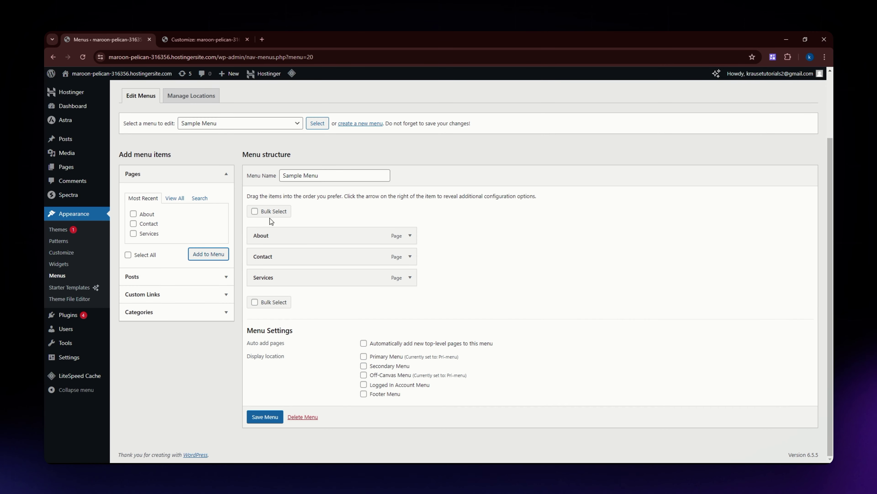
left_click(203, 39)
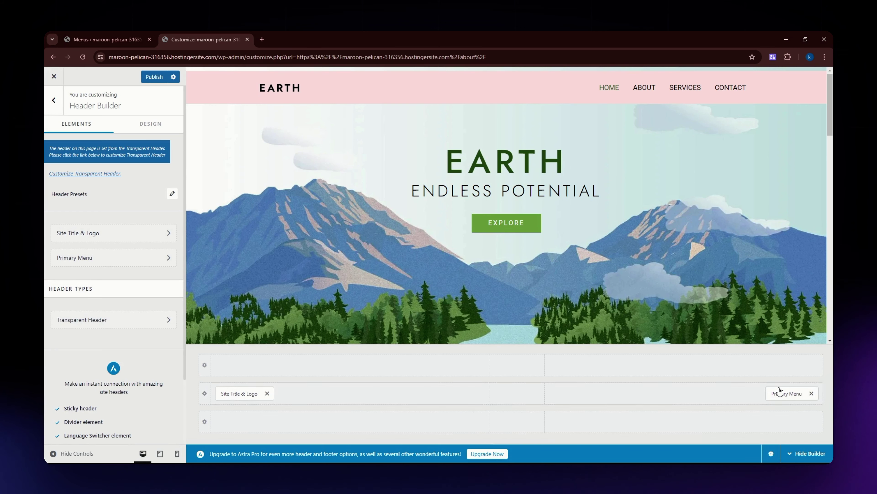
Swap Primary Menu for Secondary Menu in the header row, then remove Secondary Menu.
left_click(812, 393)
left_click(684, 393)
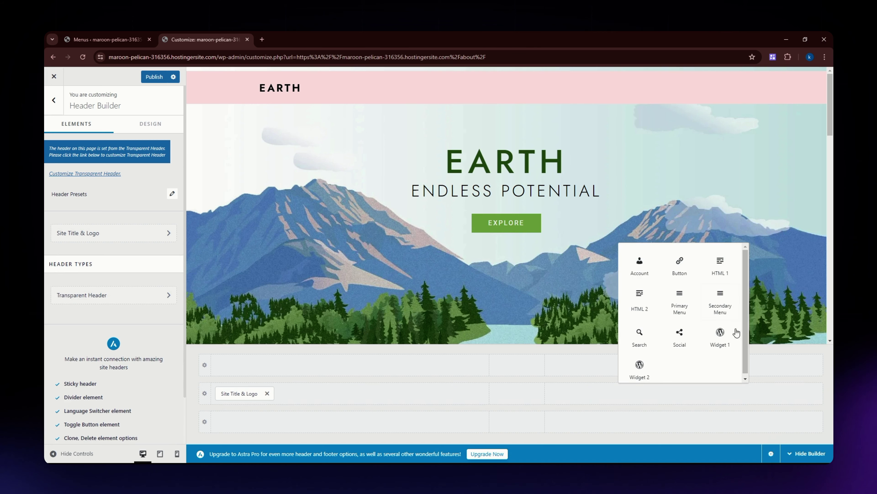
left_click(723, 306)
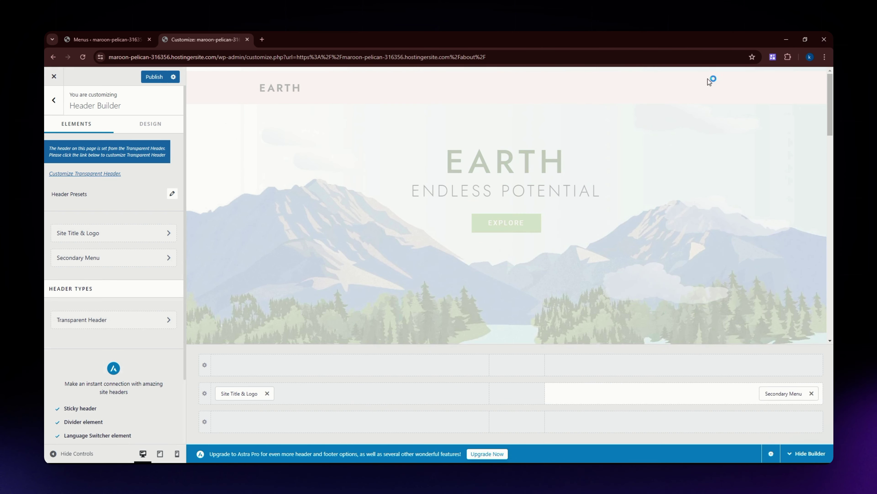
left_click(812, 394)
Put Primary Menu back in the header row, then switch to the Menus admin page.
left_click(686, 395)
left_click(684, 304)
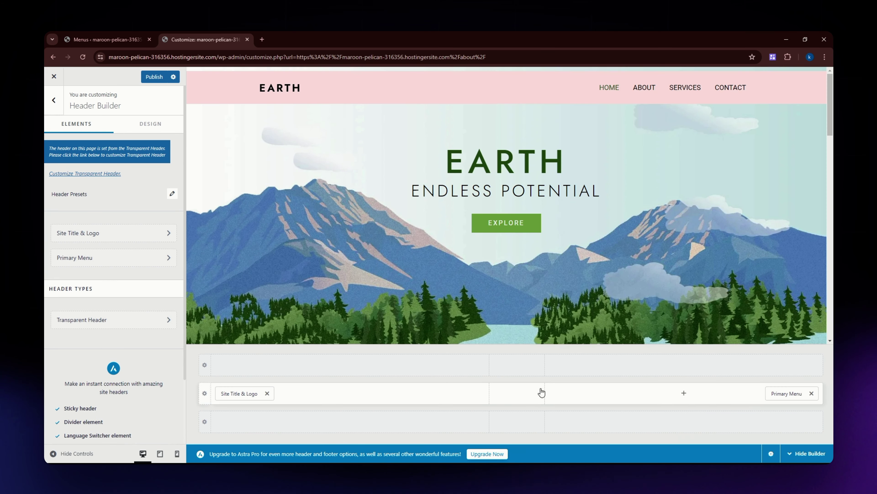
left_click(517, 394)
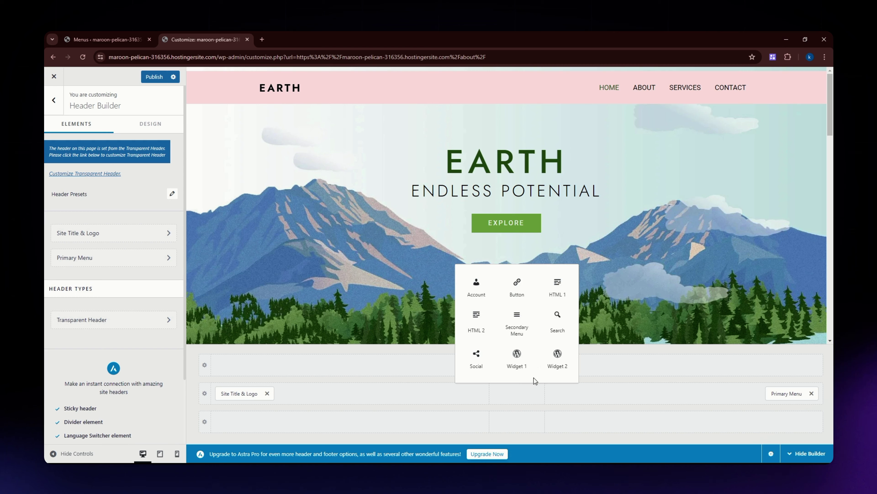
left_click(87, 37)
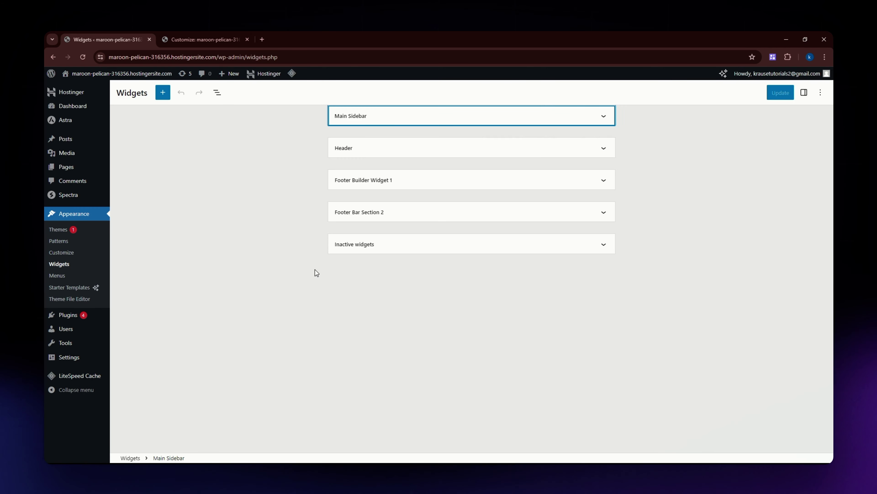
Inspect Footer Builder Widget 1's blocks on the Widgets page, then return to the Customizer.
left_click(360, 179)
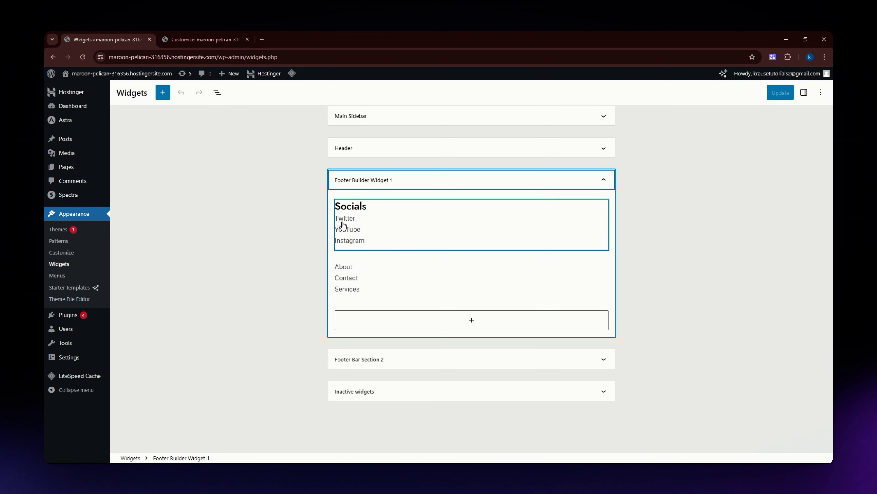
left_click(289, 236)
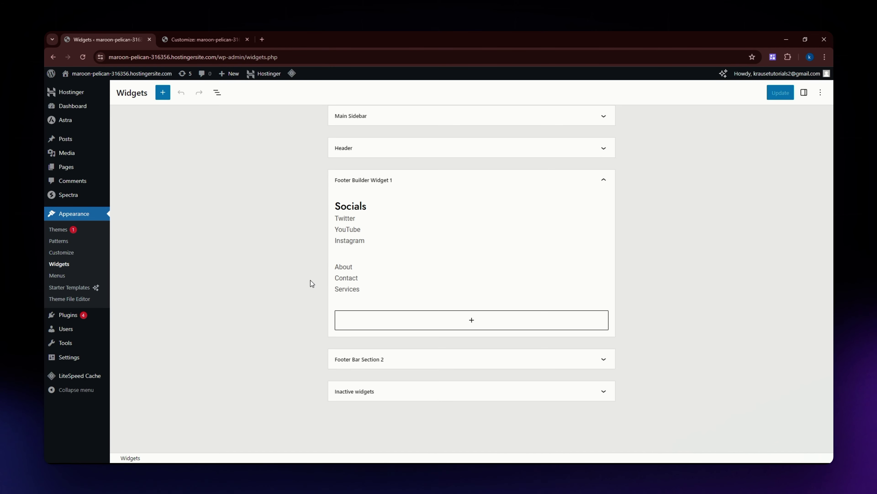
left_click(205, 39)
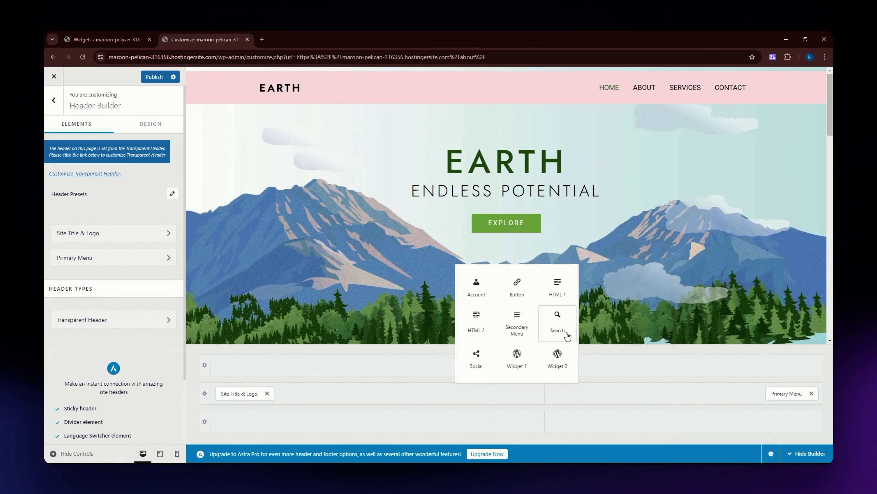
Place Widget 1 in the header row's middle zone and view its empty widget area.
left_click(520, 362)
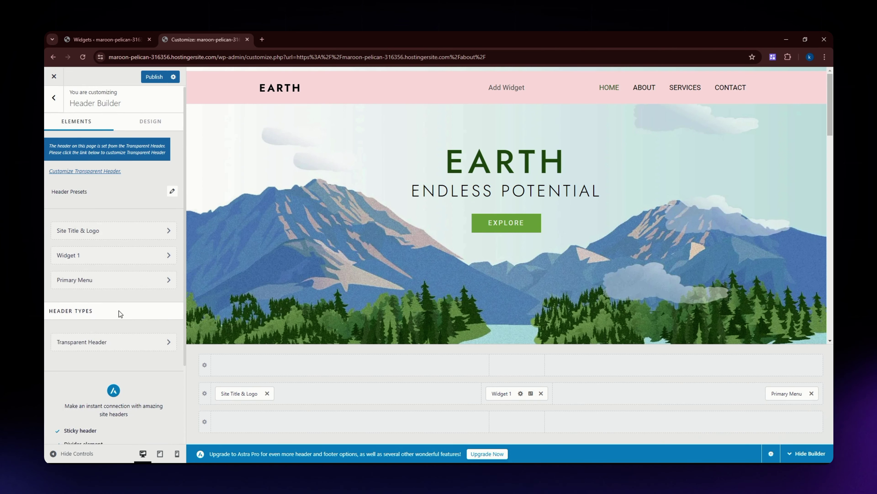
scroll(117, 313, "down", 3)
Browse Widget 1's full block library without inserting anything, then return to Header Builder.
left_click(500, 396)
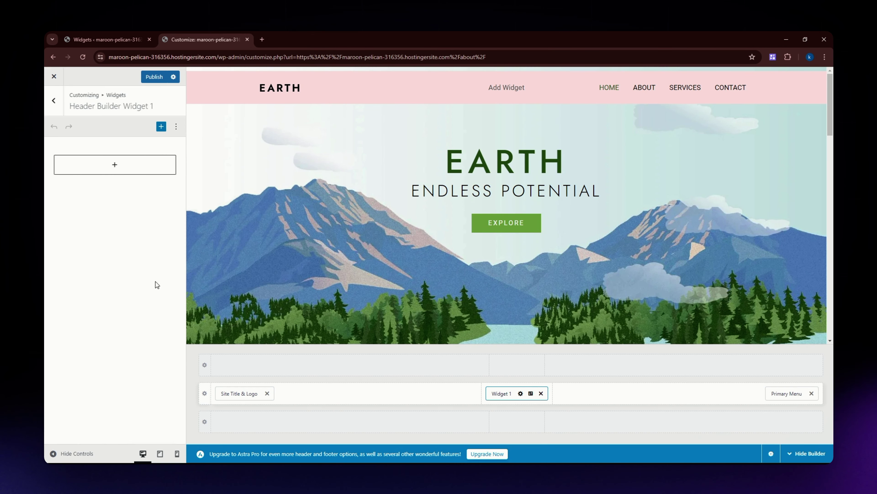
left_click(116, 165)
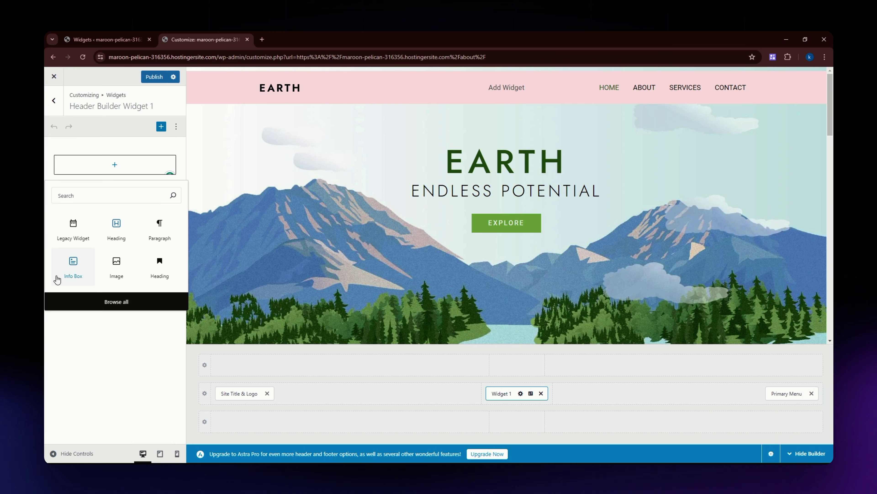
left_click(122, 303)
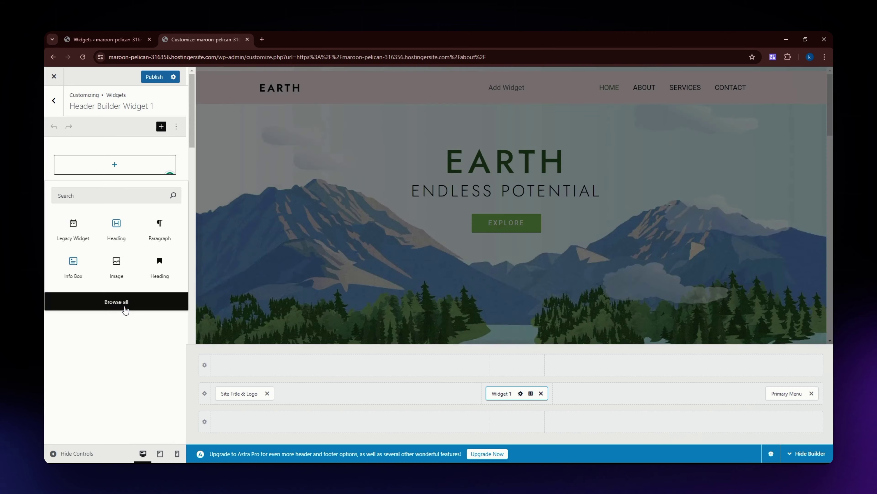
scroll(259, 237, "down", 10)
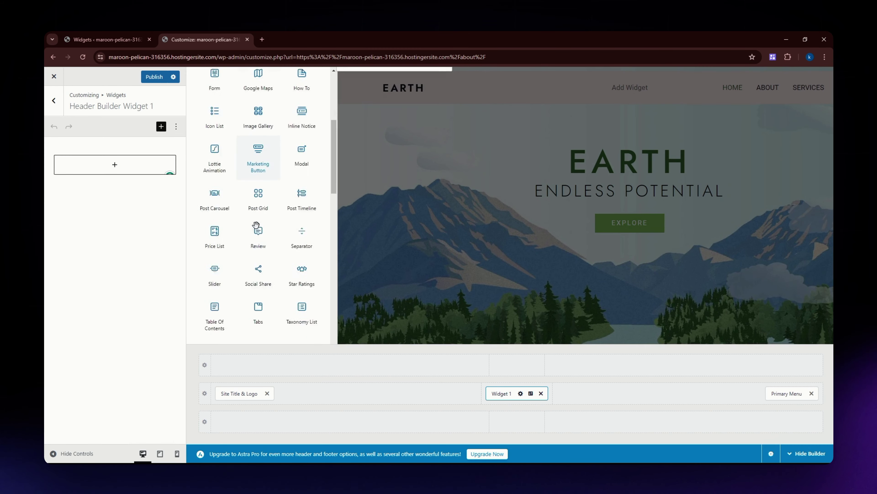
scroll(260, 238, "down", 15)
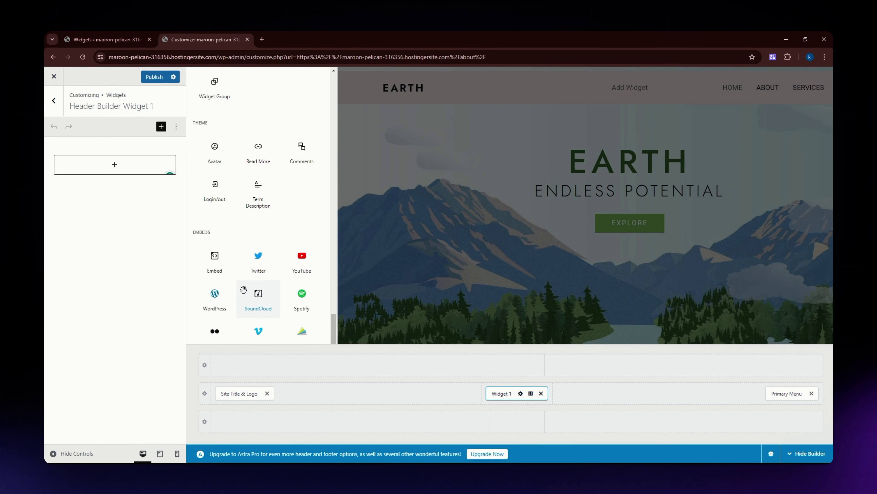
scroll(245, 289, "down", 6)
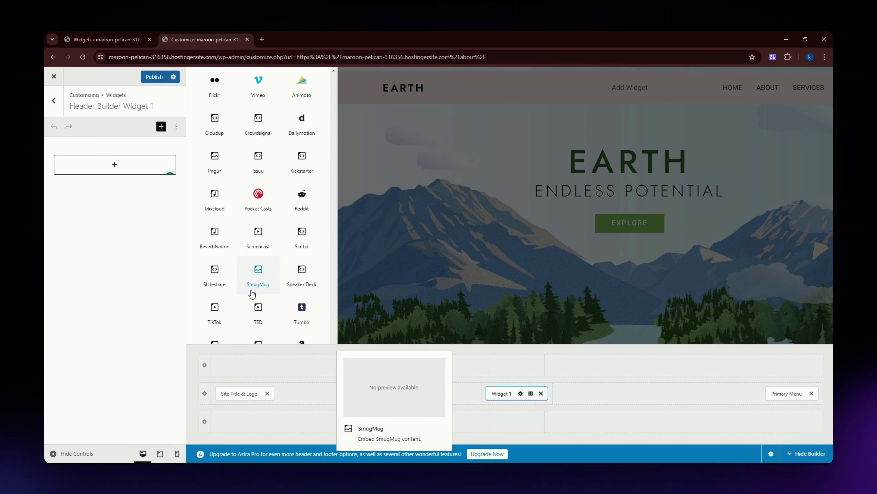
scroll(250, 288, "up", 7)
scroll(247, 283, "up", 10)
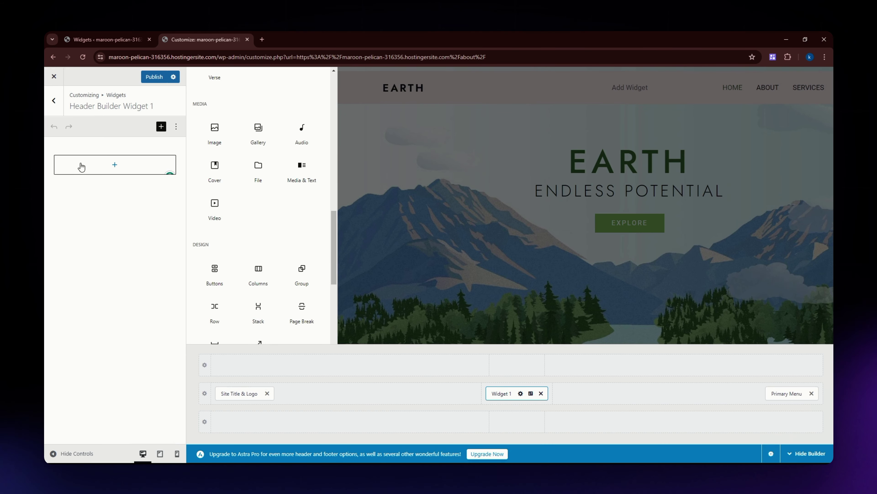
left_click(52, 101)
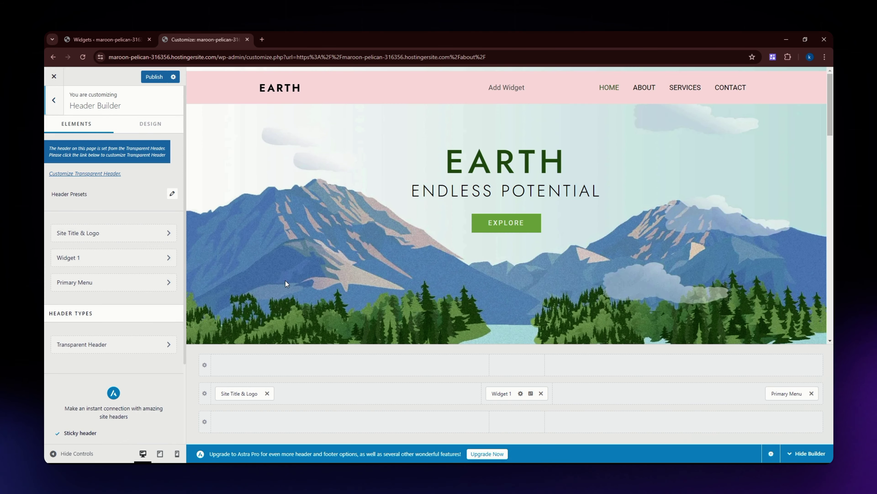
Delete the Widget 1 element from the header builder row.
left_click(541, 393)
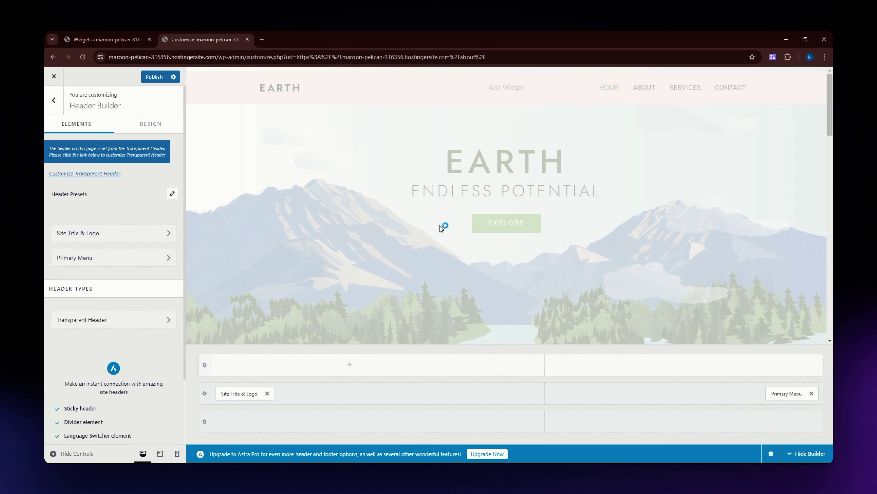